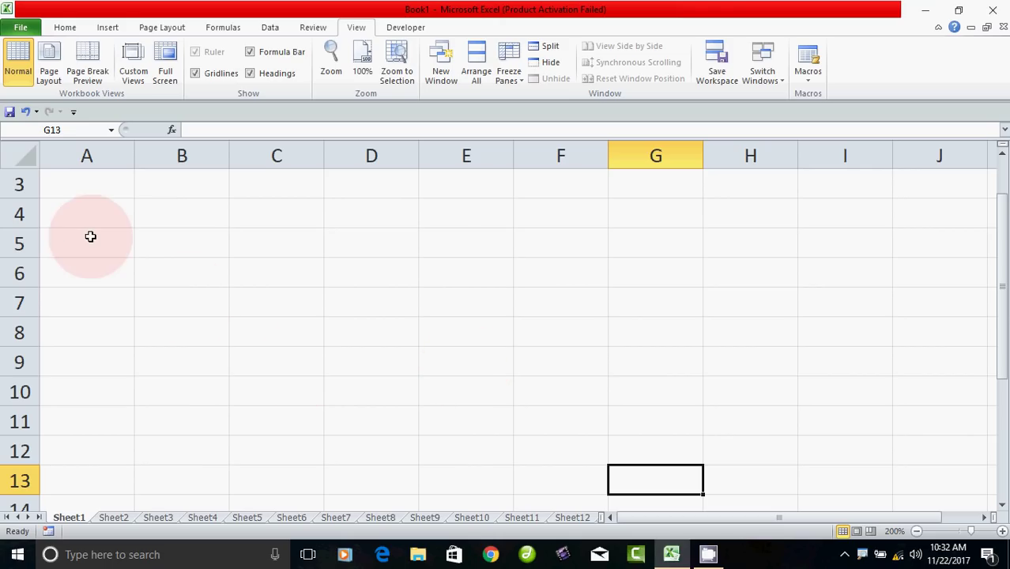
Enter the headers Name, Street and Place into A1, B1 and C1
click(93, 189)
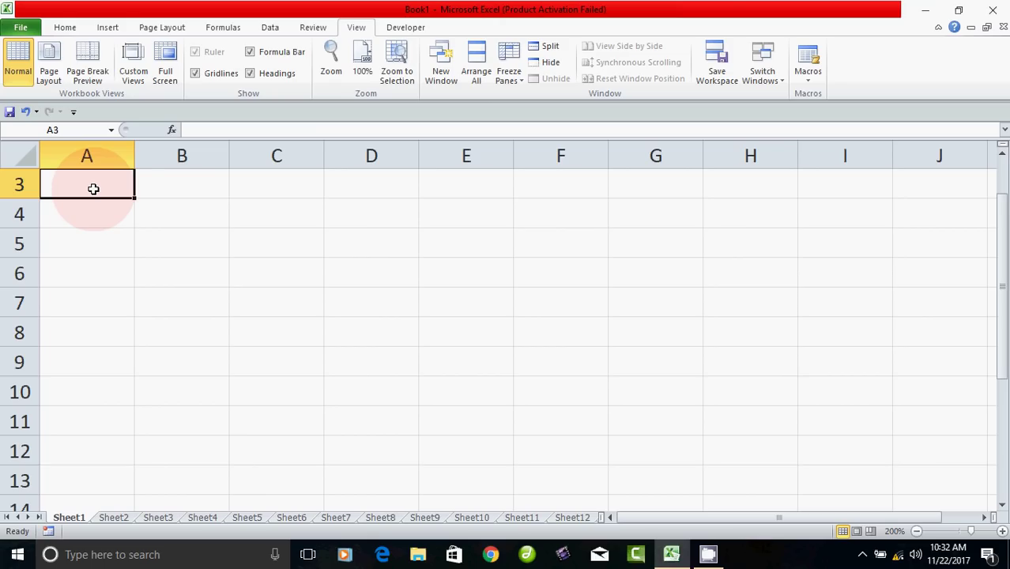
click(126, 251)
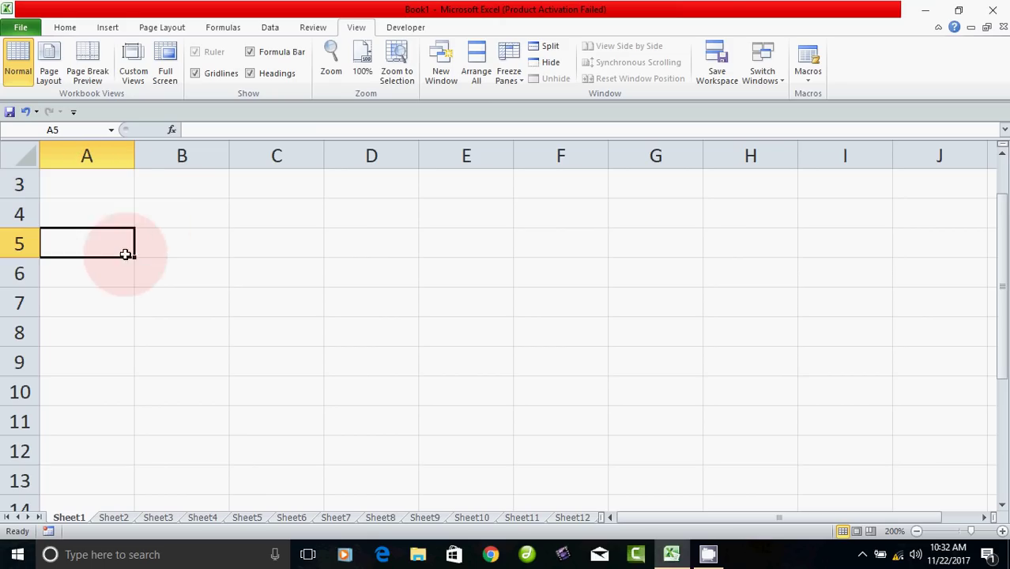
click(90, 187)
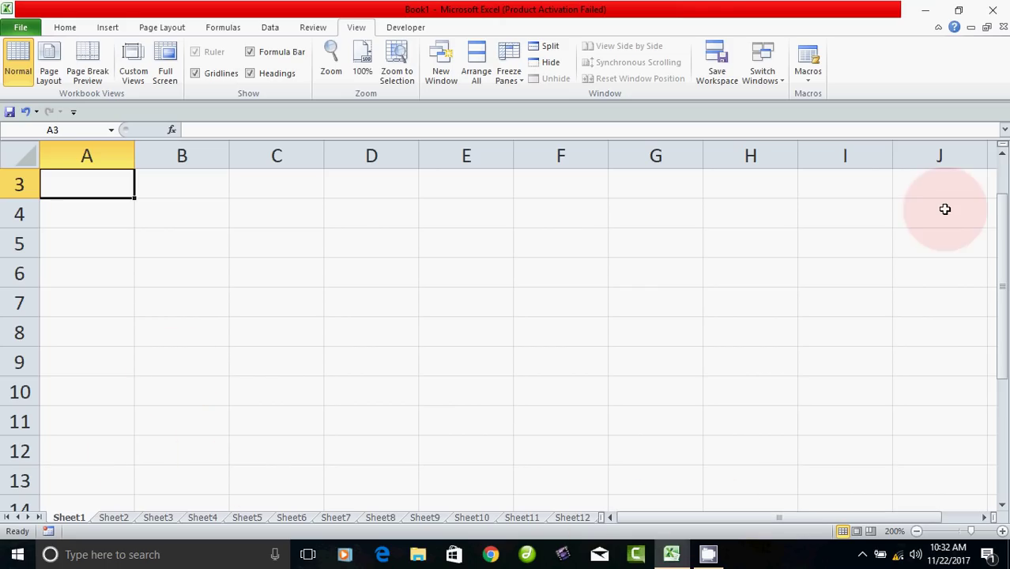
drag(1006, 243, 1004, 153)
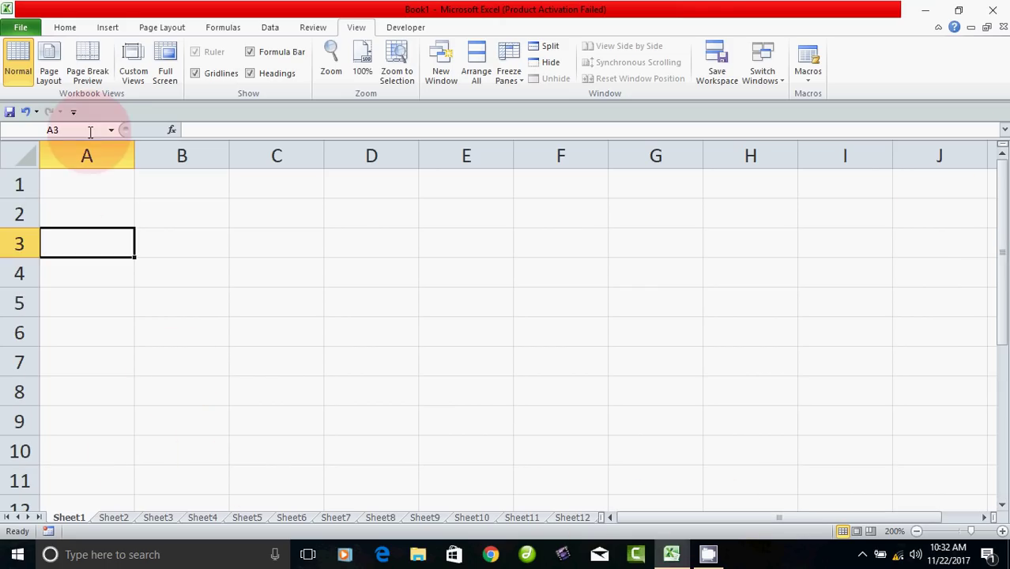
click(71, 188)
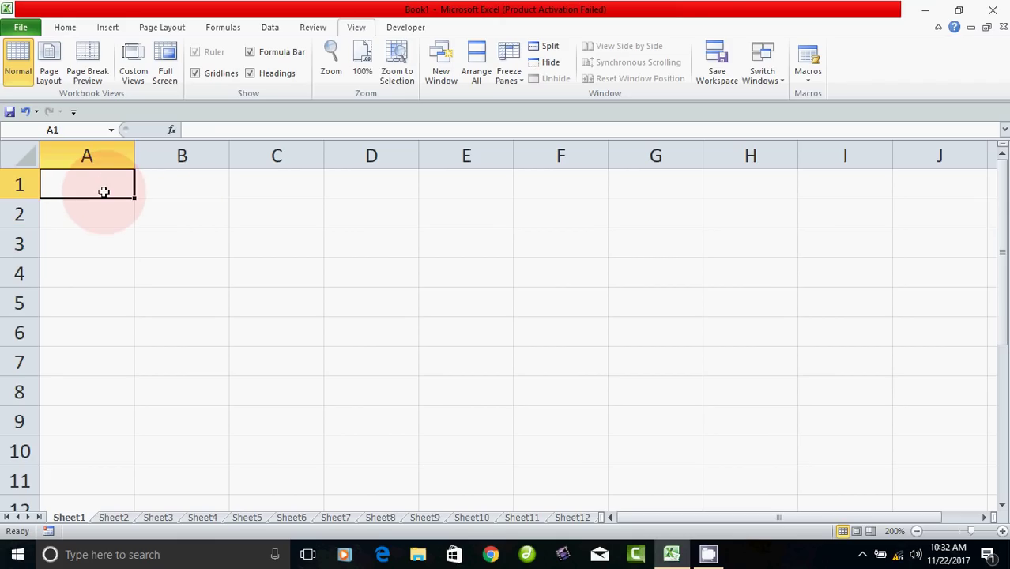
text(Name)
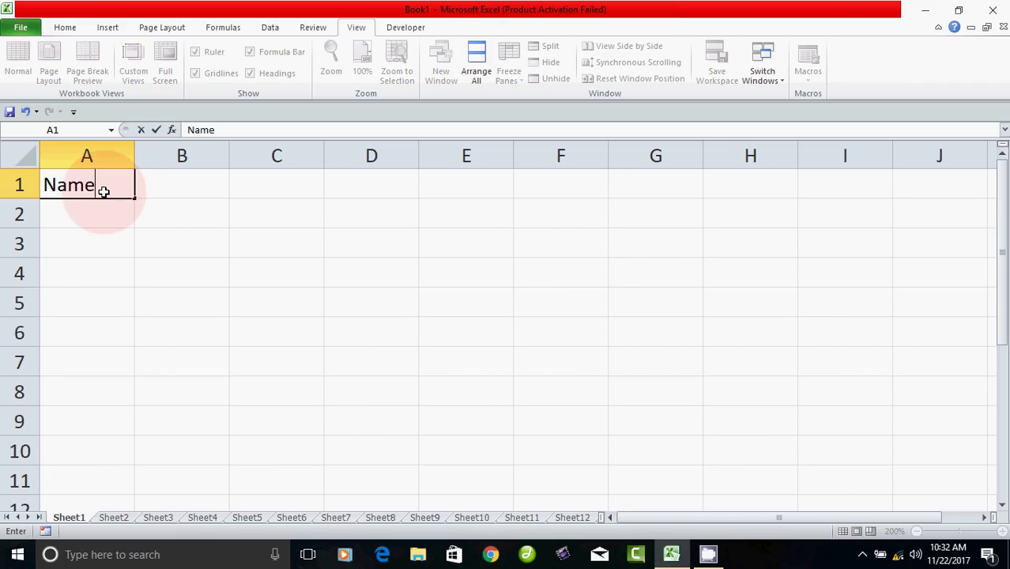
key(Tab)
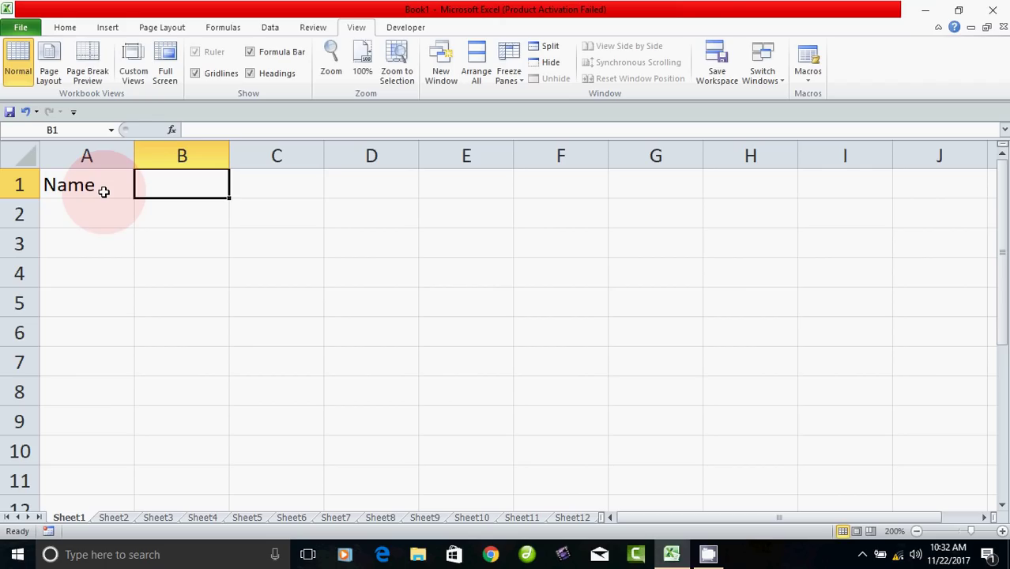
text(Street)
key(Tab)
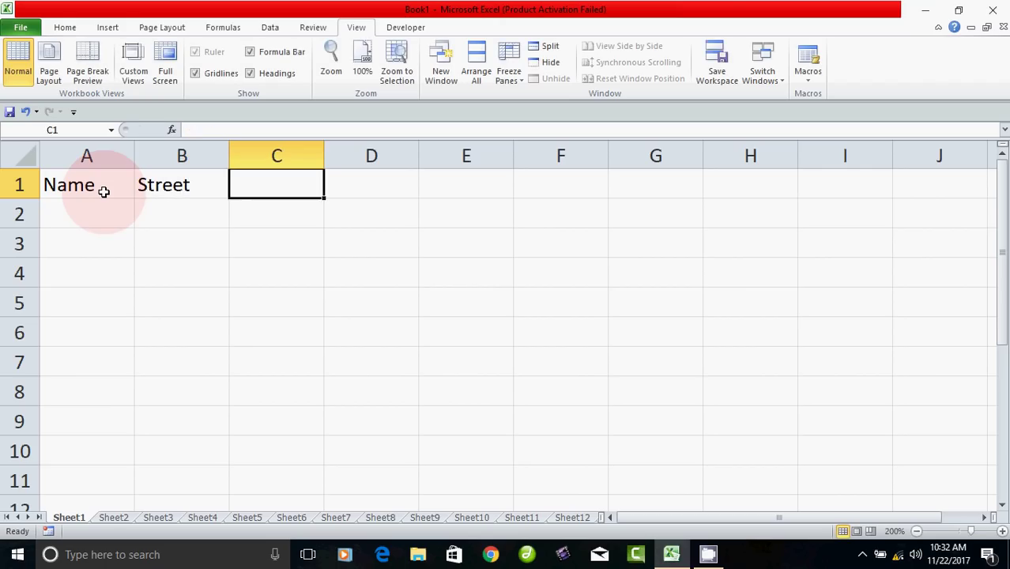
text(Place)
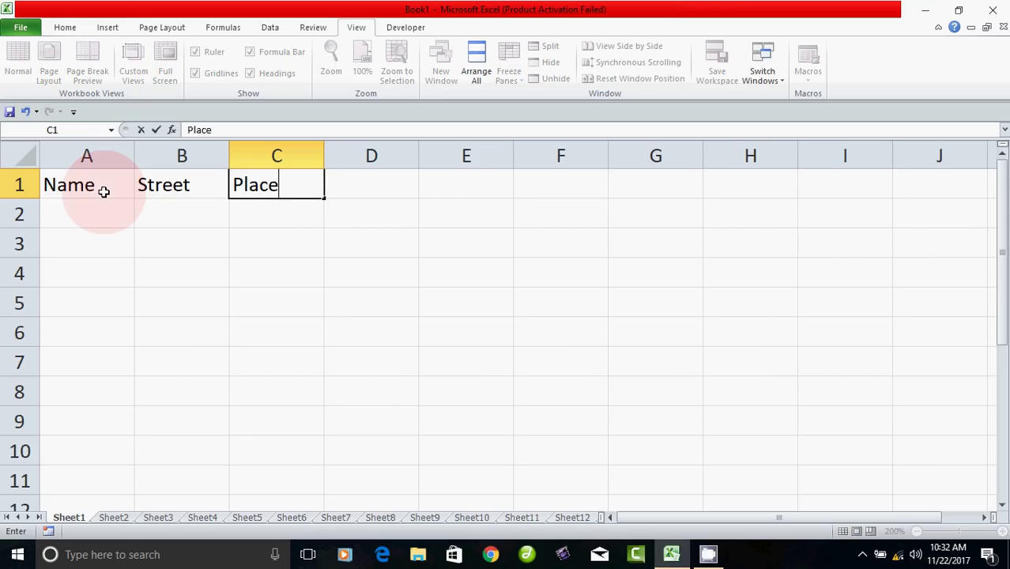
key(Tab)
Enter the headers Age, Religion and Phone No into D1, E1 and F1
text(Age)
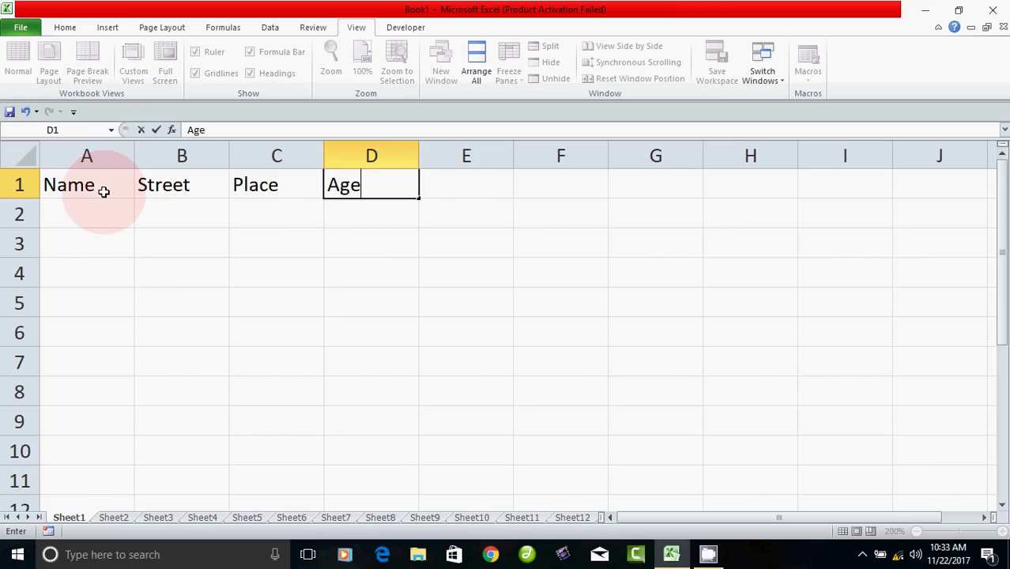
key(Tab)
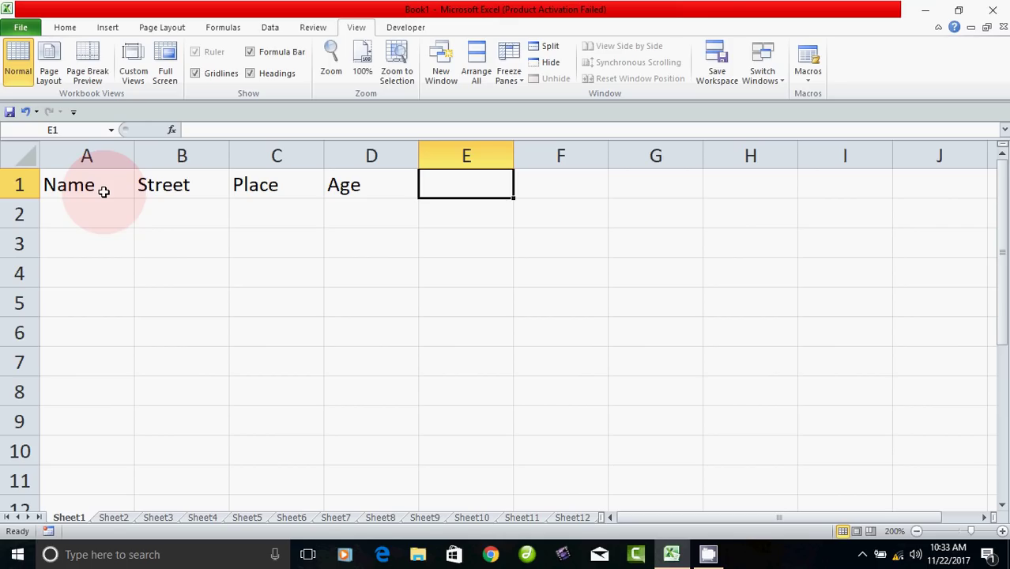
text(Religion)
key(Tab)
text(Ce)
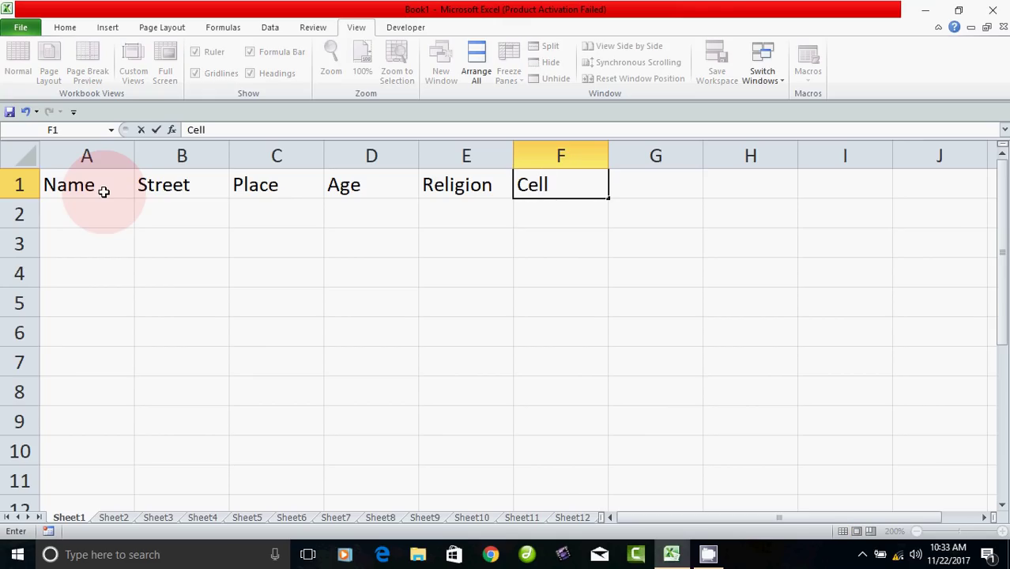
text(Phone No)
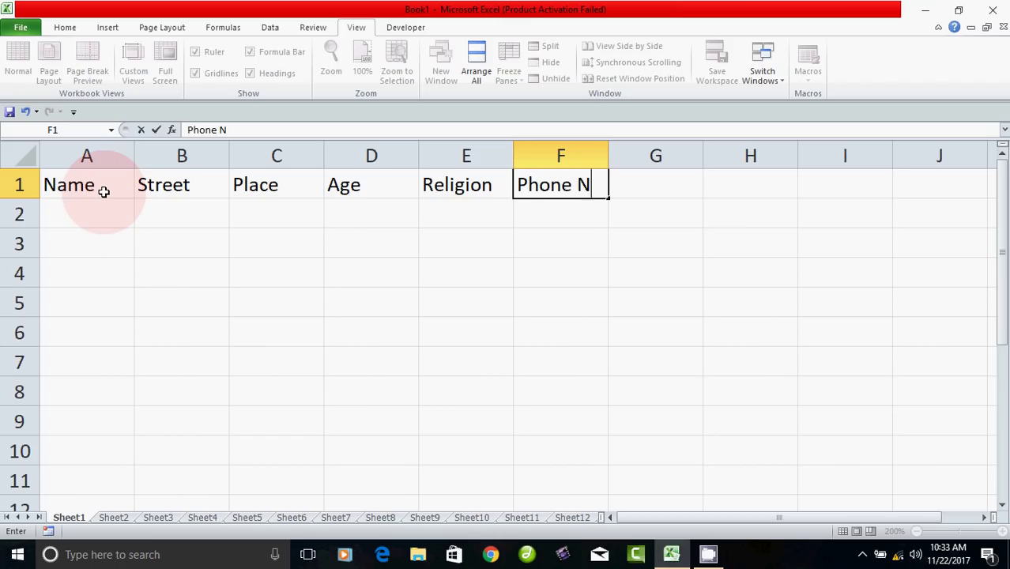
click(122, 279)
click(102, 190)
click(180, 182)
click(239, 183)
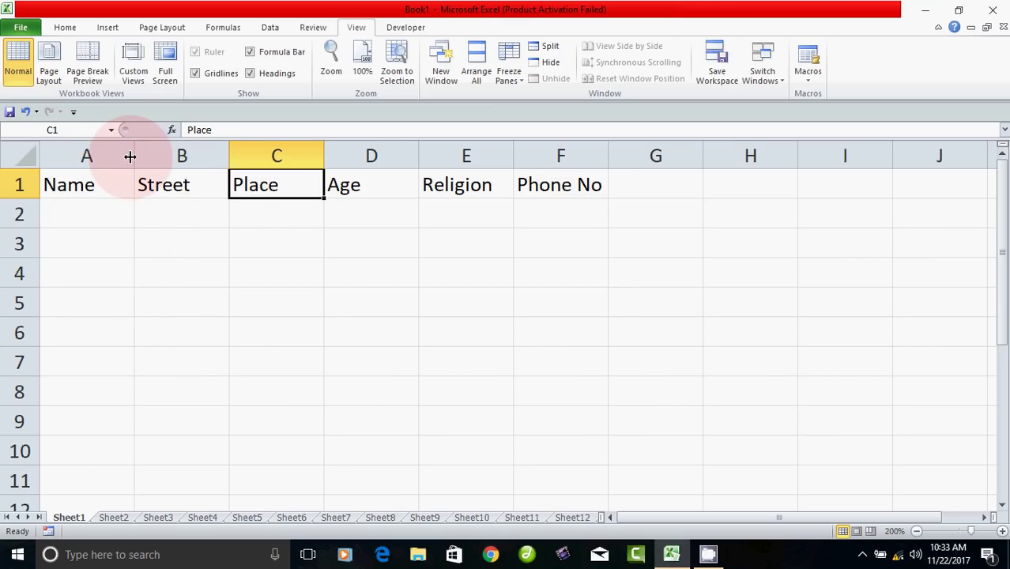
Drag the boundaries of columns A through F wider, then select the header row A1:F1
drag(131, 157, 177, 161)
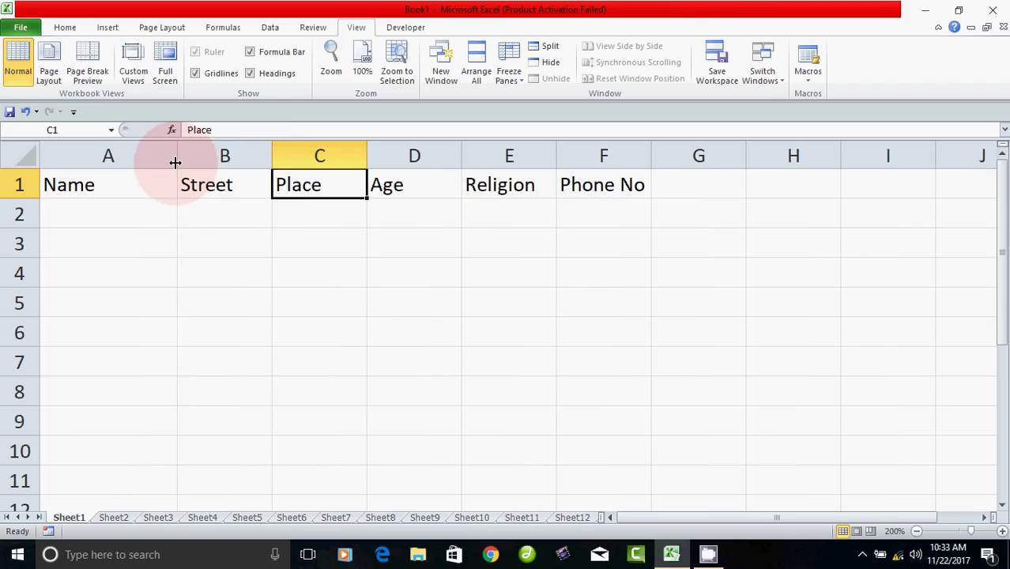
drag(269, 156, 304, 158)
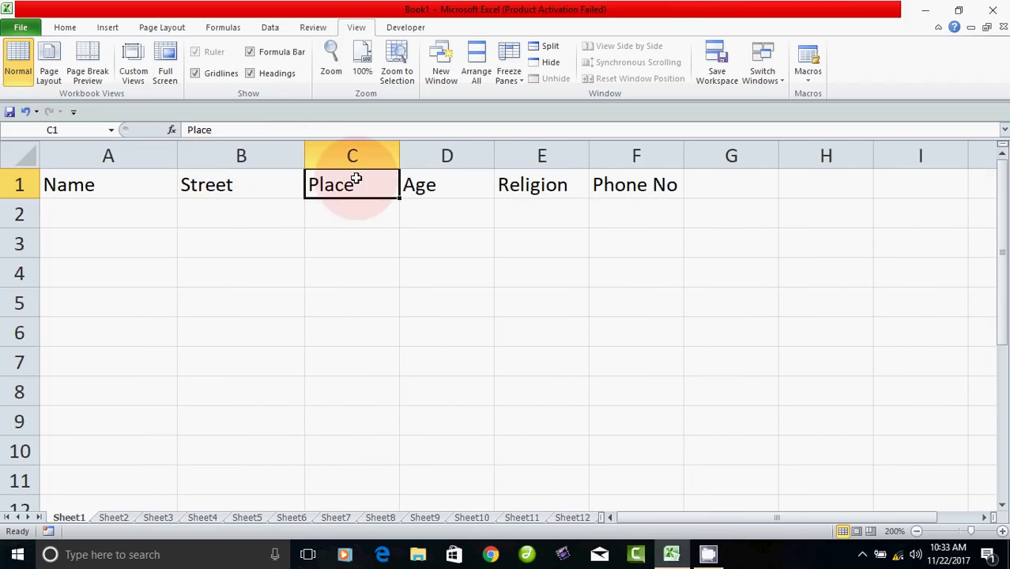
click(149, 190)
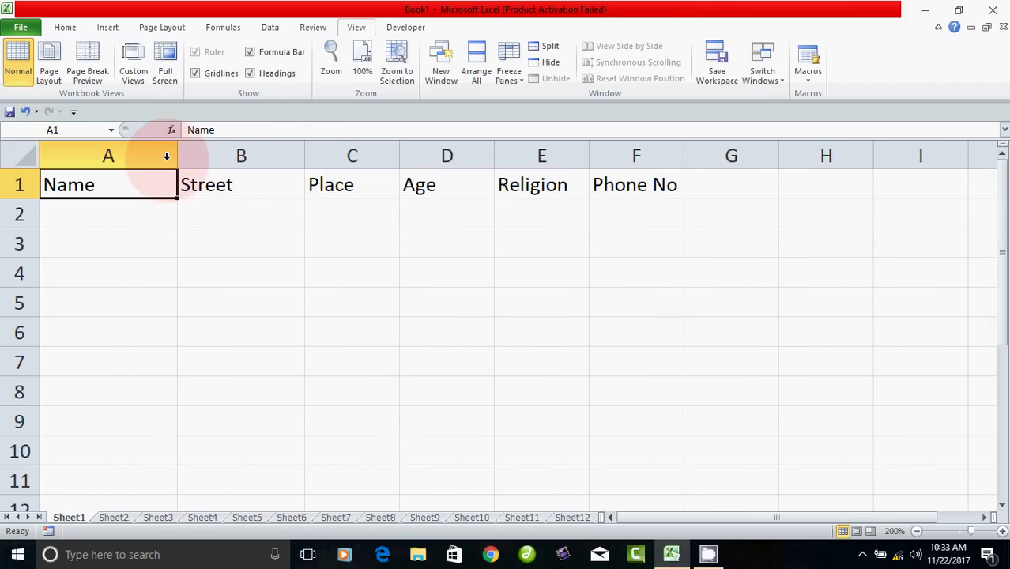
drag(303, 149, 313, 150)
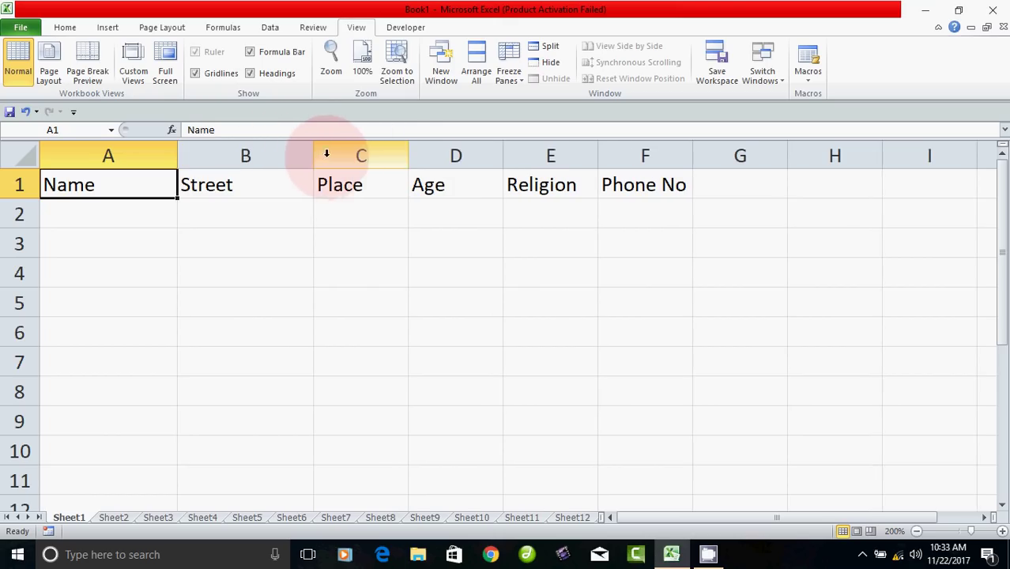
drag(406, 151, 433, 151)
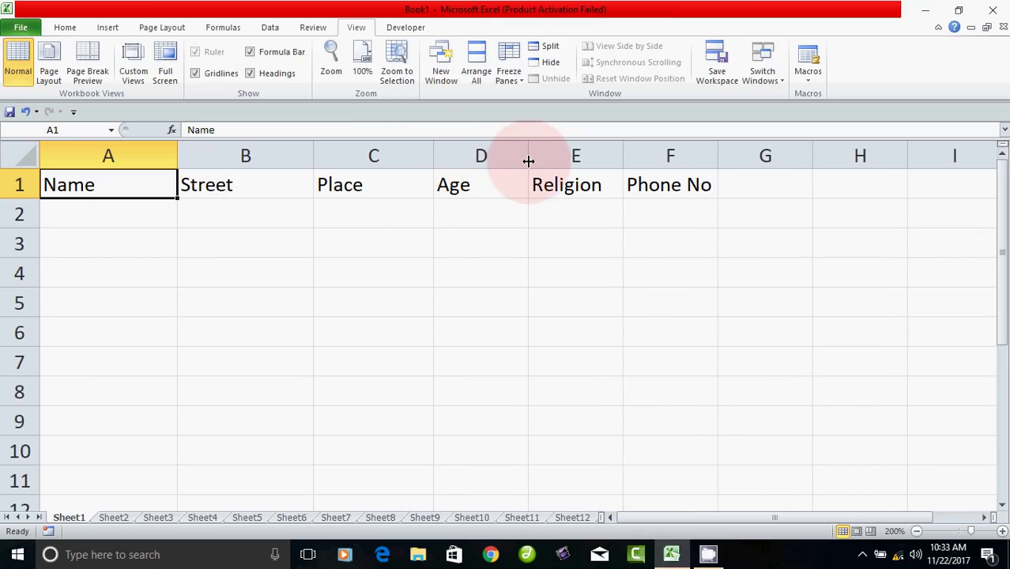
drag(528, 161, 551, 163)
drag(643, 157, 667, 158)
drag(760, 155, 778, 155)
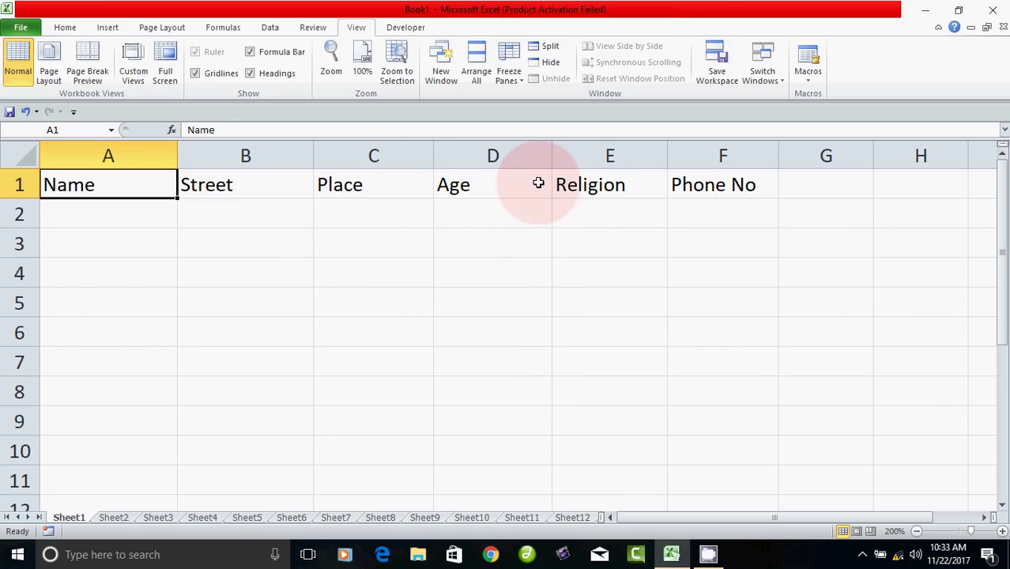
drag(133, 190, 702, 191)
Apply Bold and Center to the A1:F1 headers from the Home tab
click(65, 28)
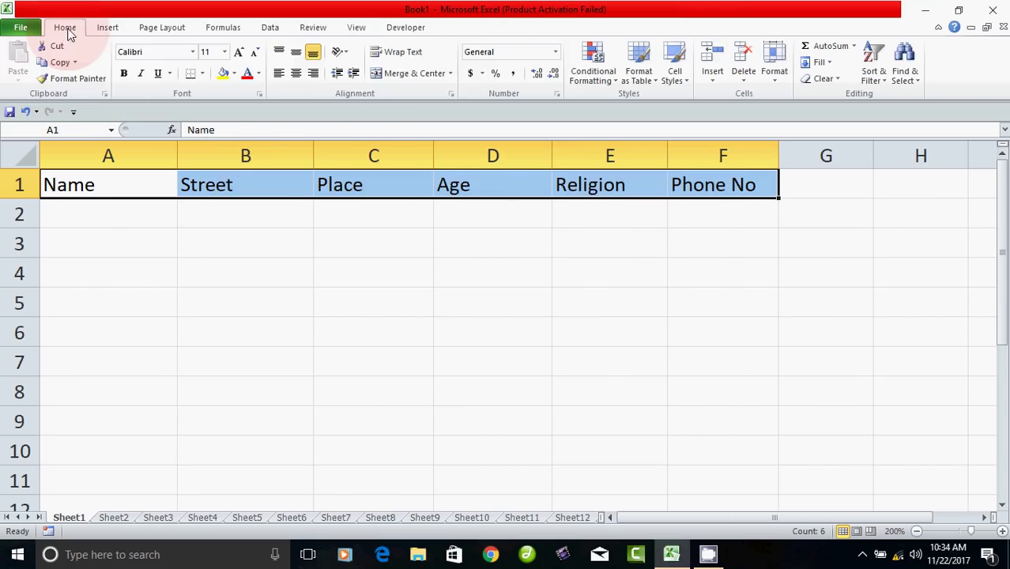
click(121, 72)
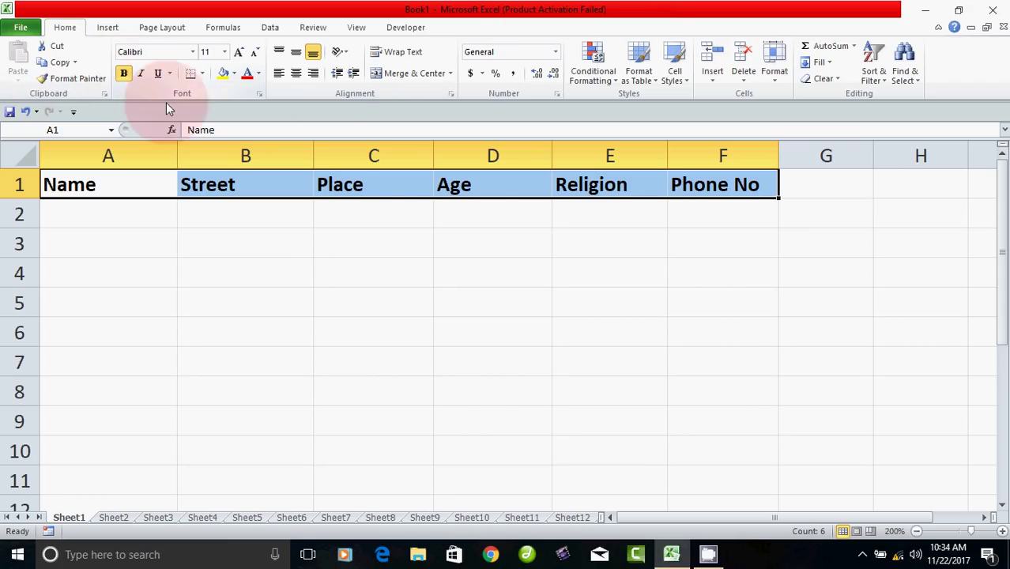
click(297, 73)
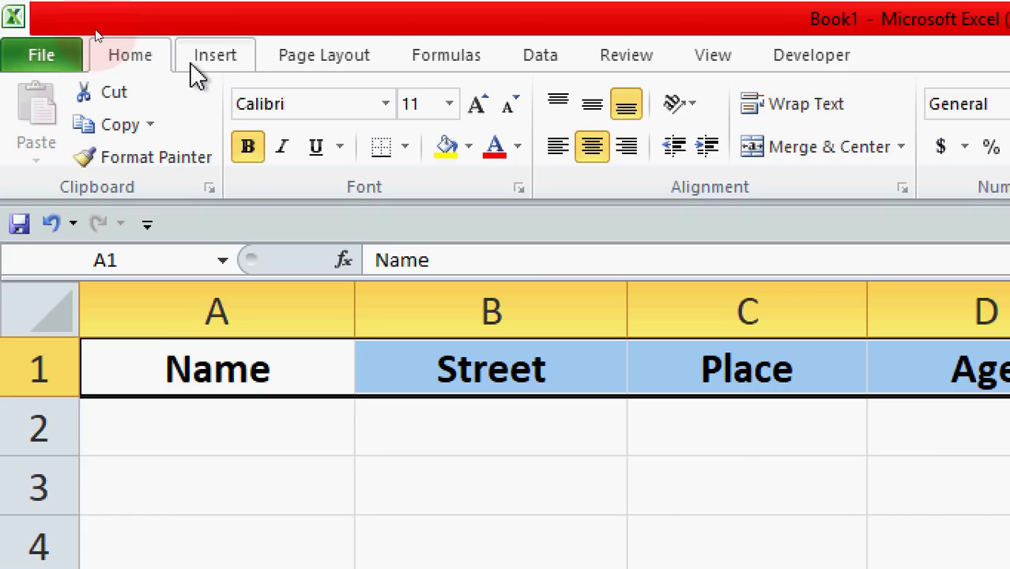
Insert a table over the header row with 'My table has headers' ticked
click(214, 60)
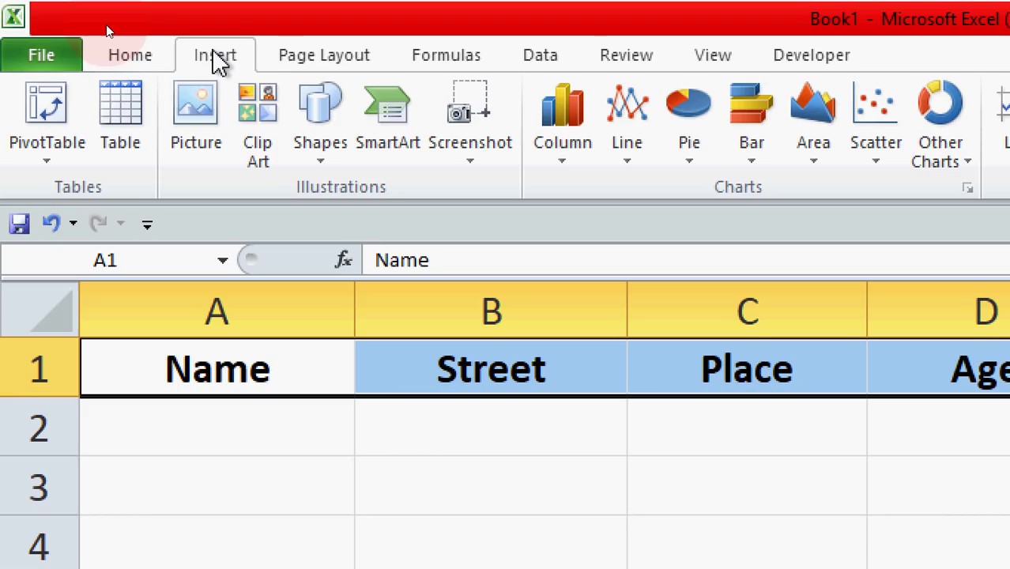
click(121, 111)
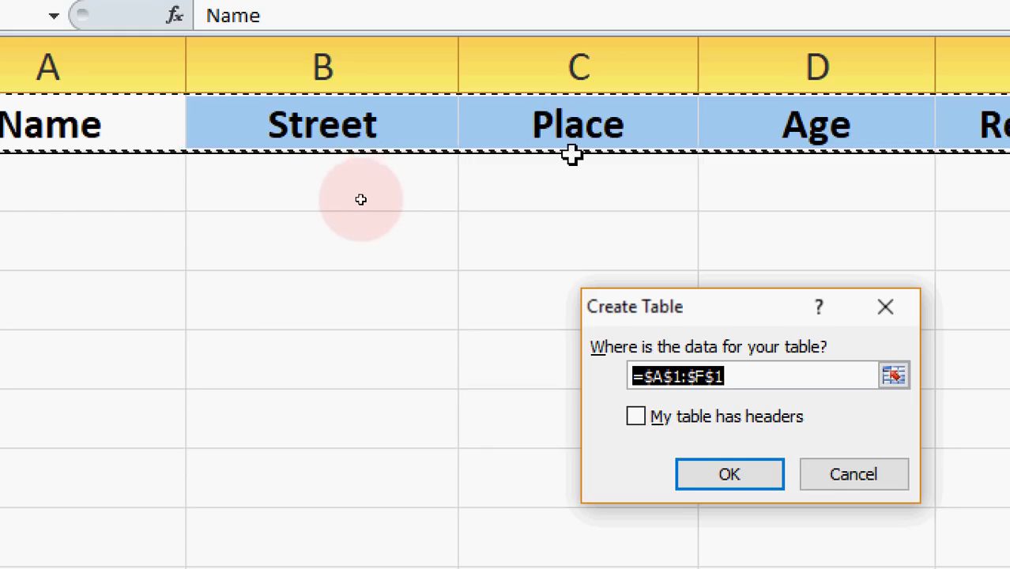
click(636, 417)
click(706, 472)
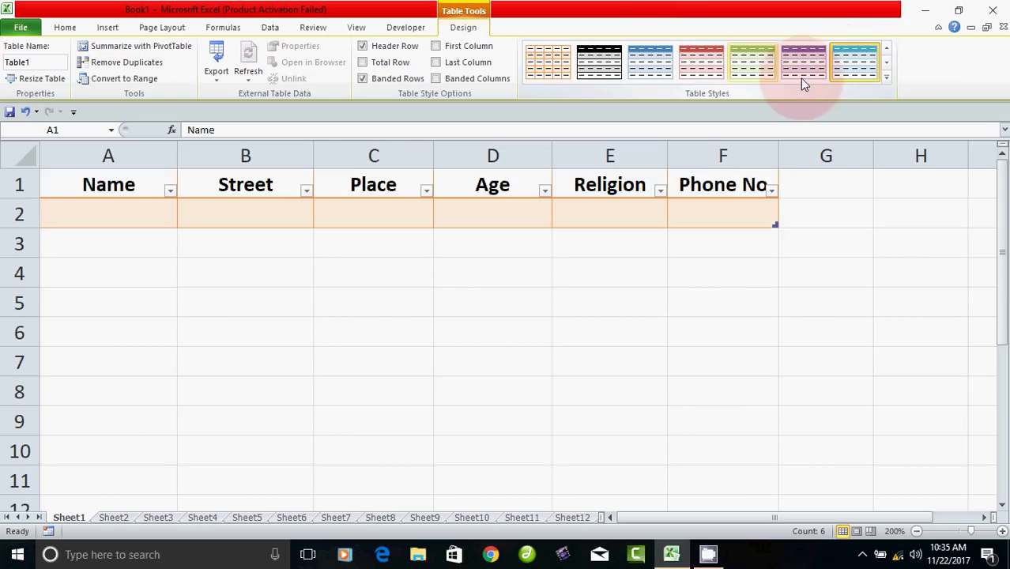
Apply the blue Medium style from the Table Styles gallery and click cell E6 outside the table
click(887, 79)
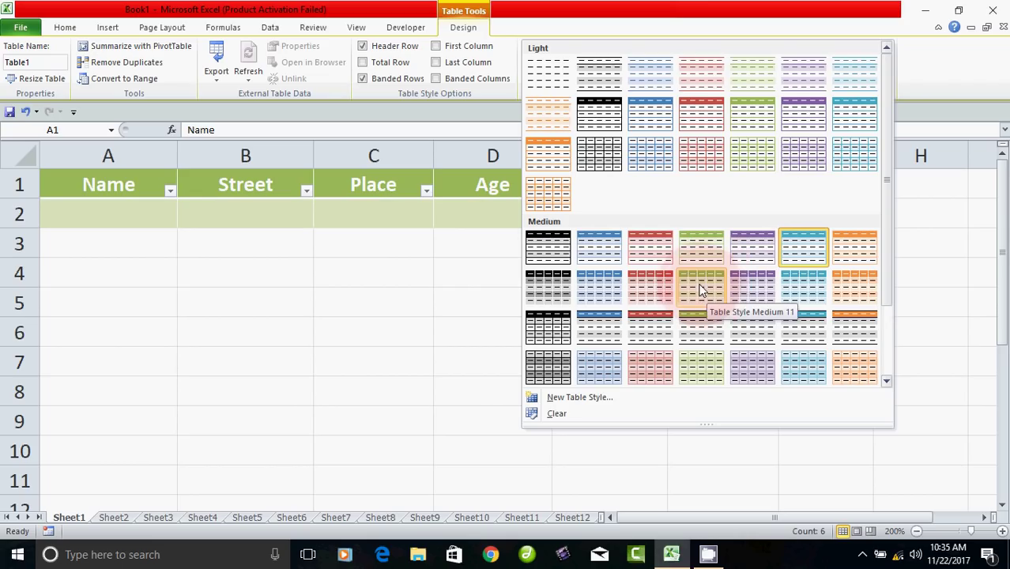
click(610, 250)
click(650, 333)
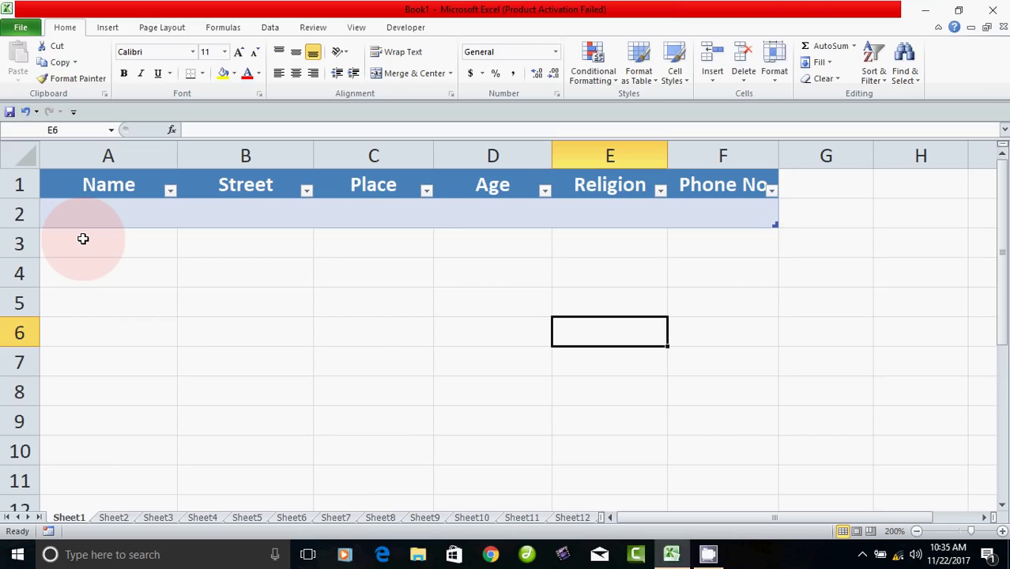
Step through the record-row cells A2 to F2 of the table
click(115, 215)
click(240, 215)
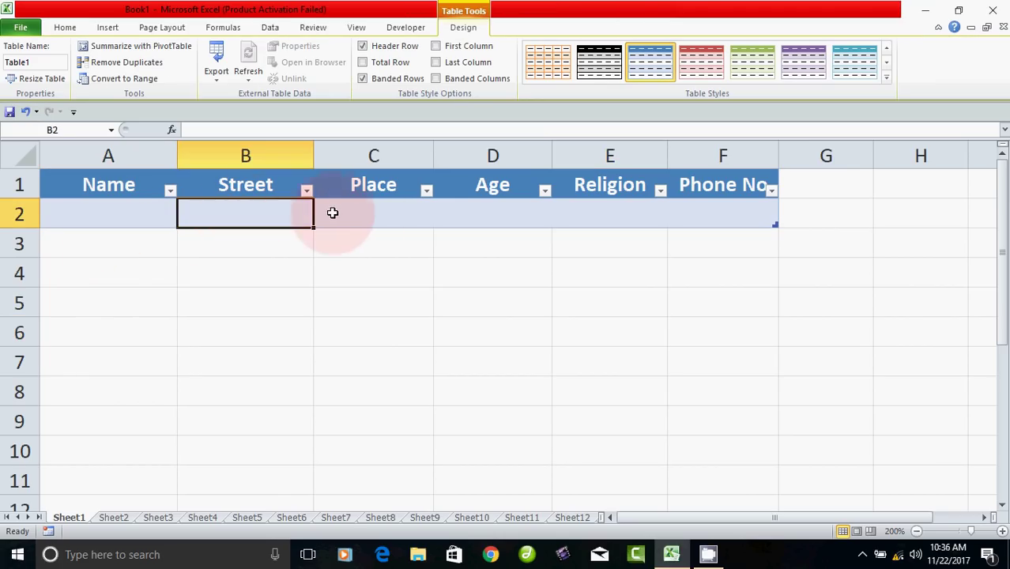
click(380, 211)
click(480, 211)
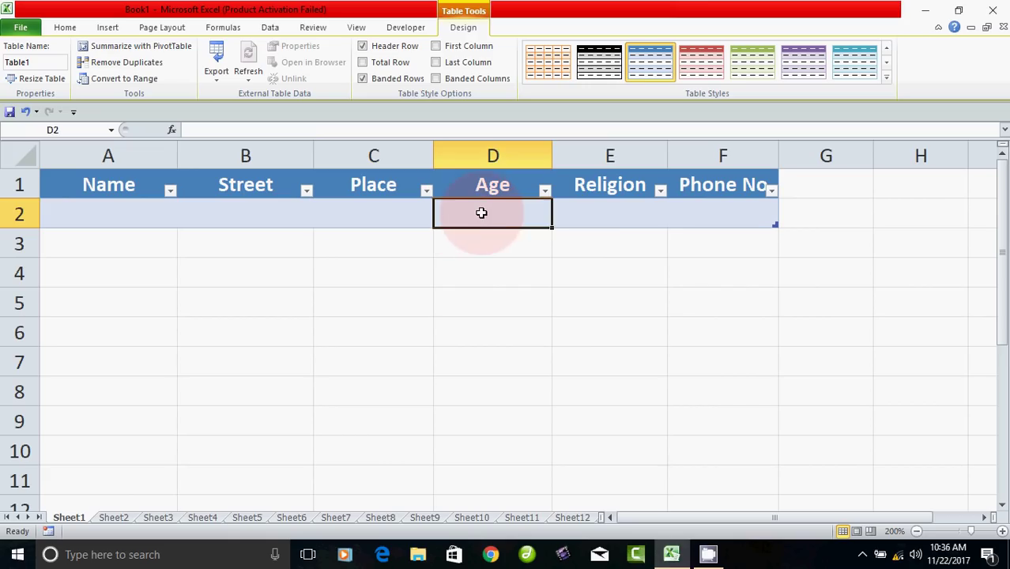
click(585, 215)
click(696, 215)
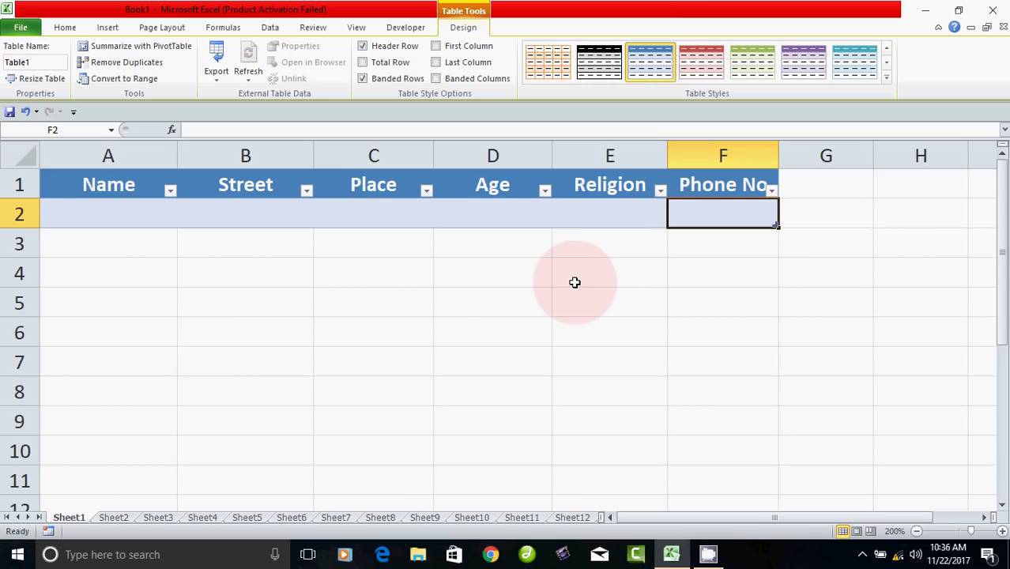
Browse each ribbon tab from Home through Developer, ending on Table Tools Design
click(65, 28)
click(107, 27)
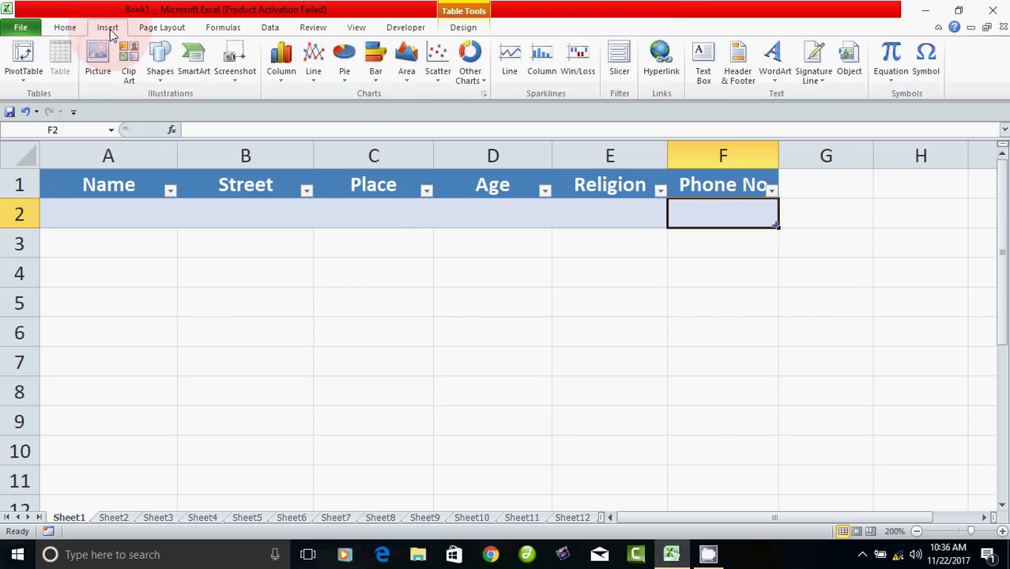
click(172, 28)
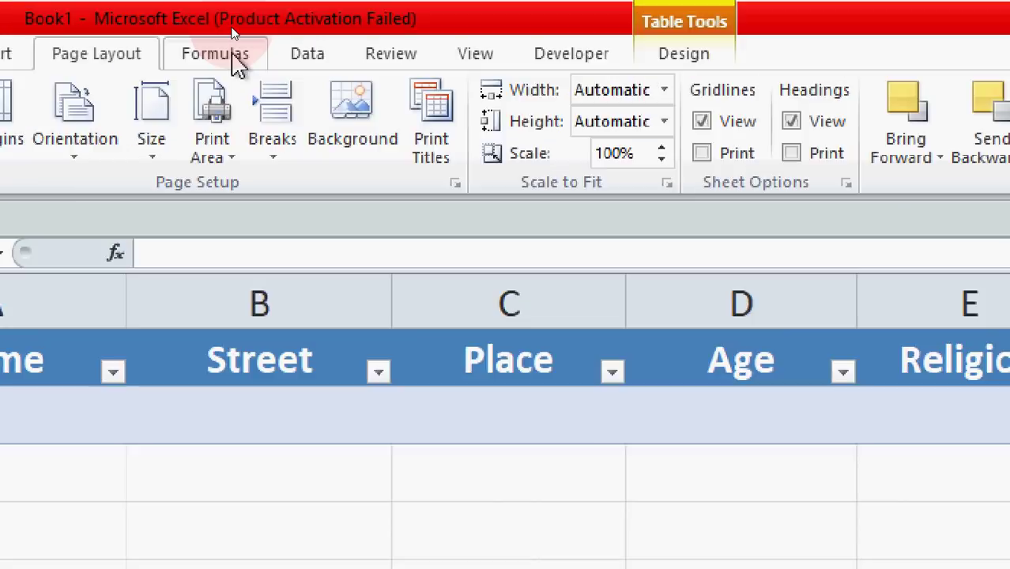
click(229, 30)
click(348, 57)
click(431, 60)
click(510, 61)
click(599, 57)
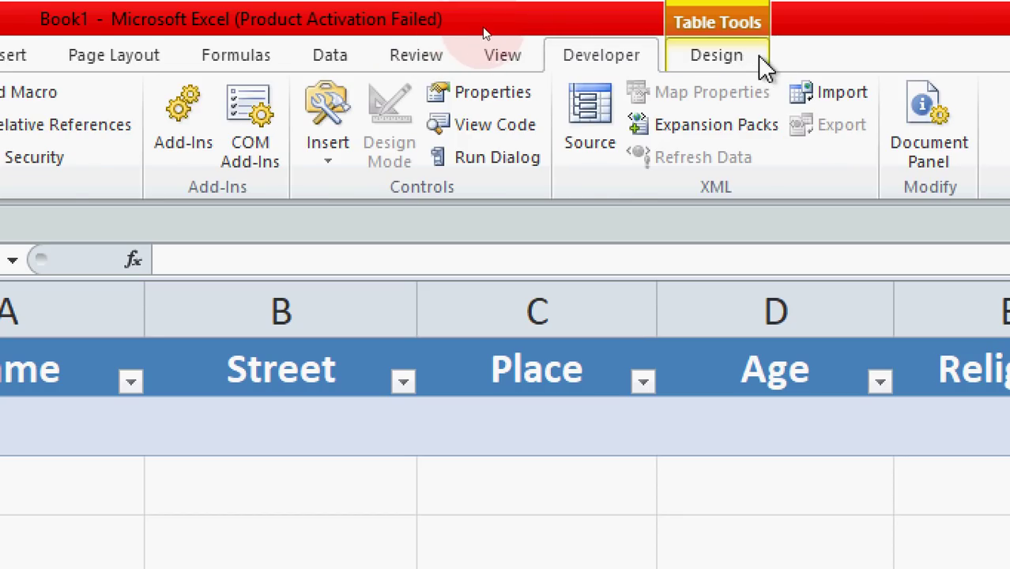
click(735, 63)
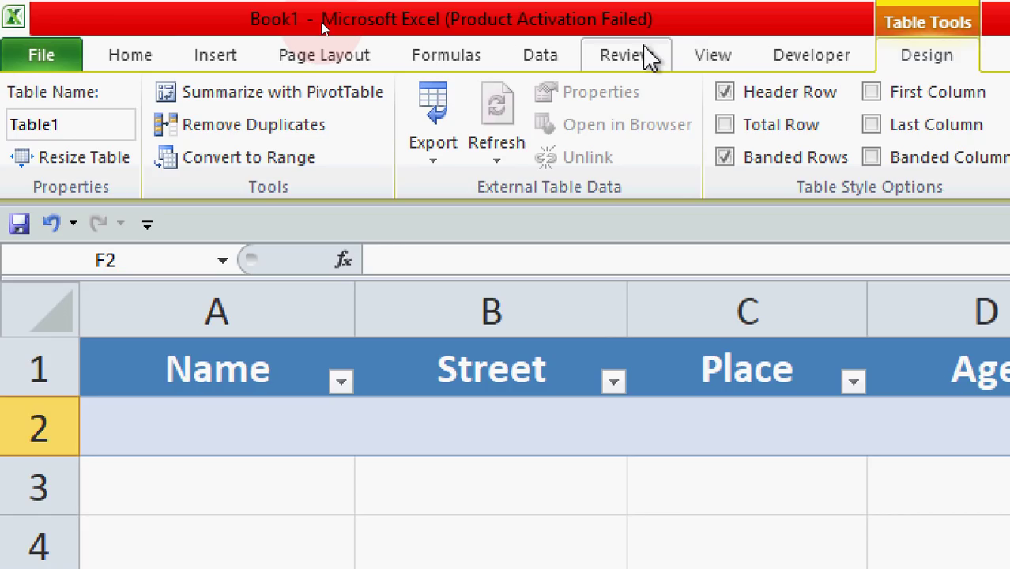
Open the Excel Options dialog from the File tab's Info view
click(44, 55)
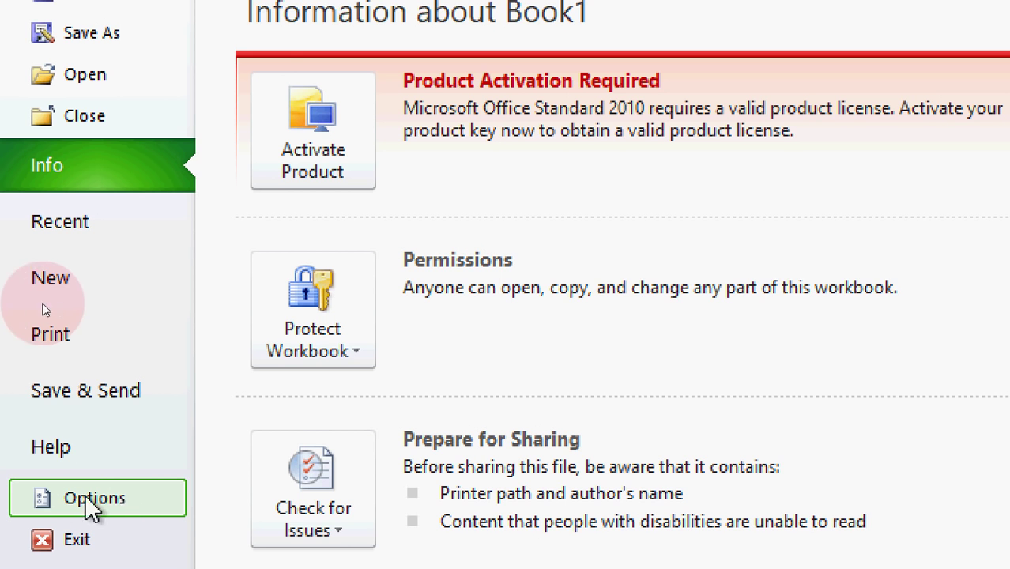
click(96, 498)
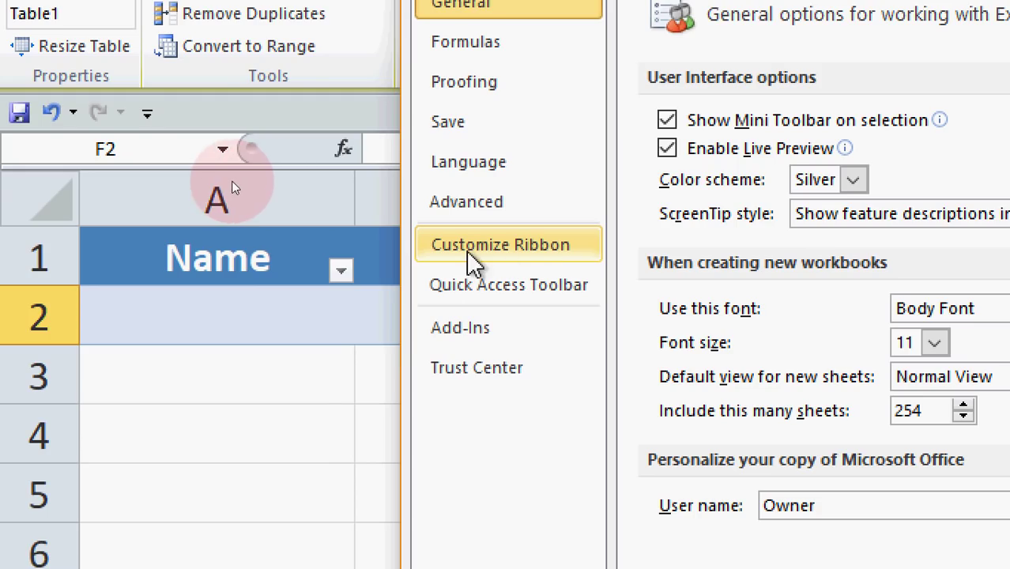
On Customize Ribbon, list Commands Not in the Ribbon and select Form...
click(542, 252)
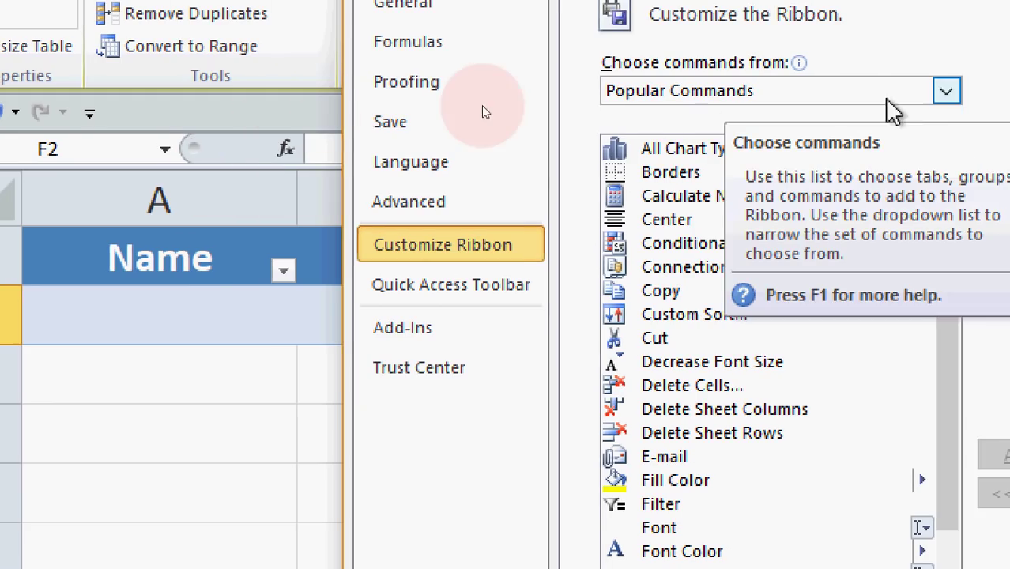
click(884, 92)
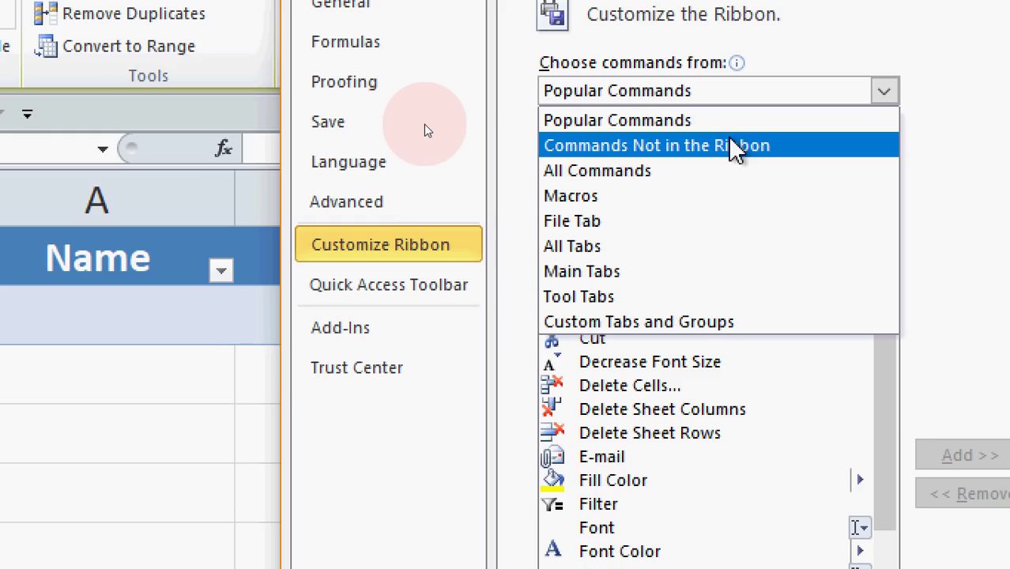
click(710, 147)
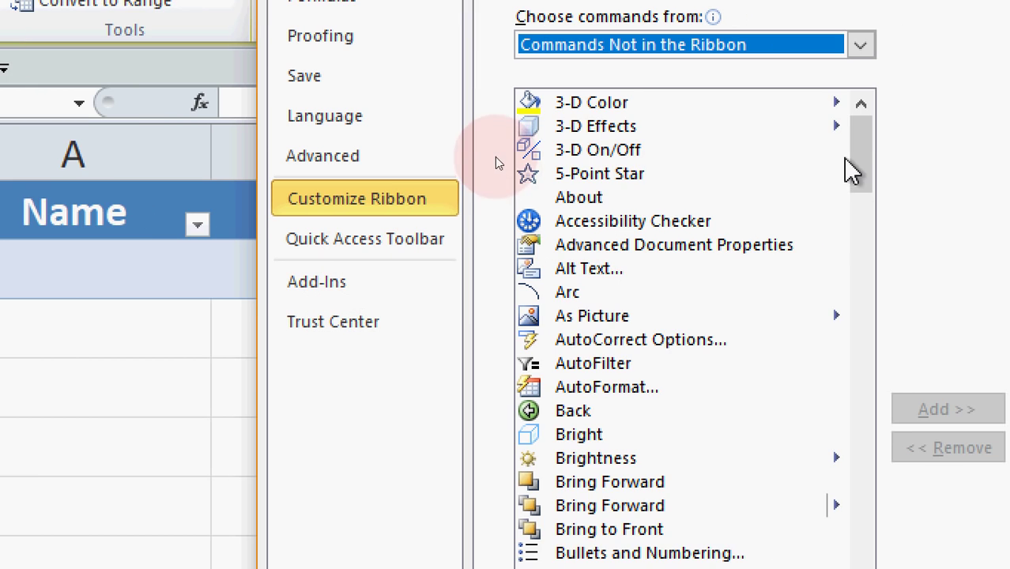
drag(859, 151, 872, 316)
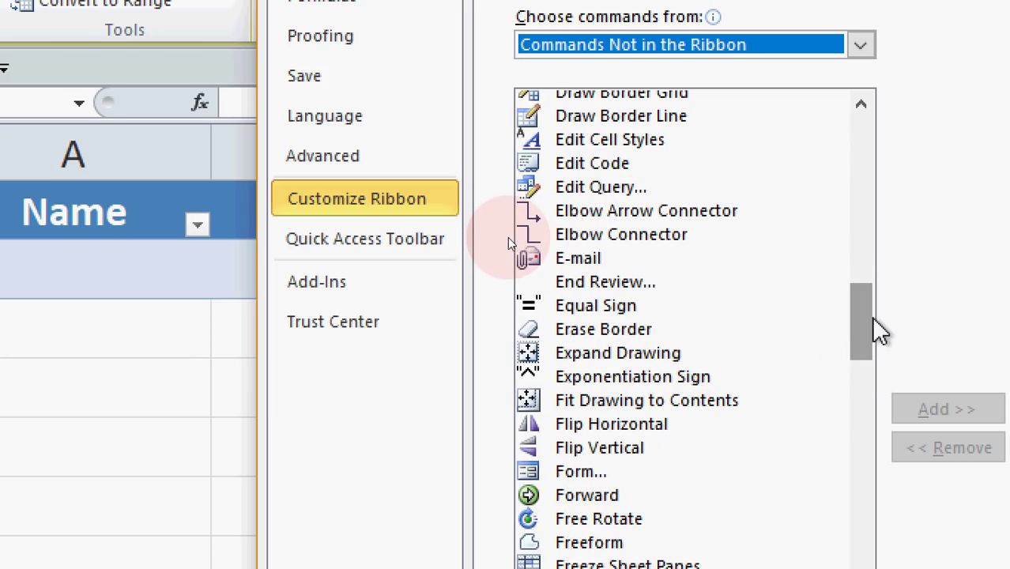
click(575, 475)
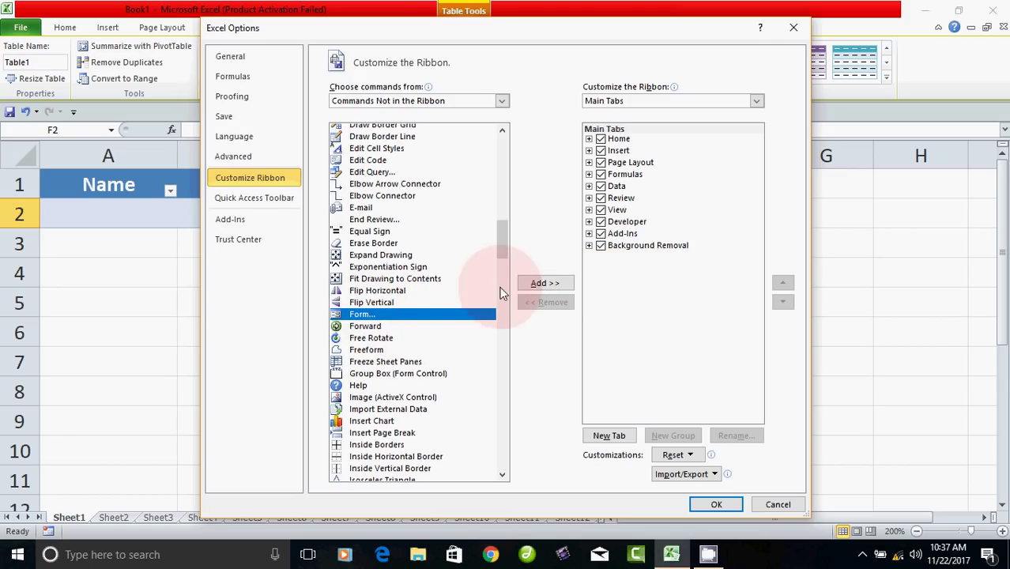
click(535, 286)
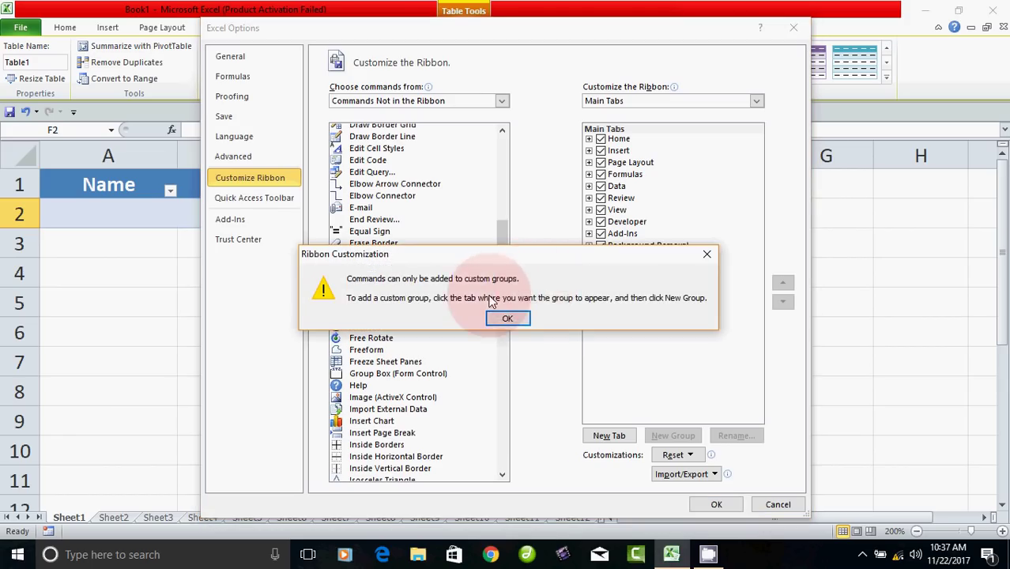
click(506, 318)
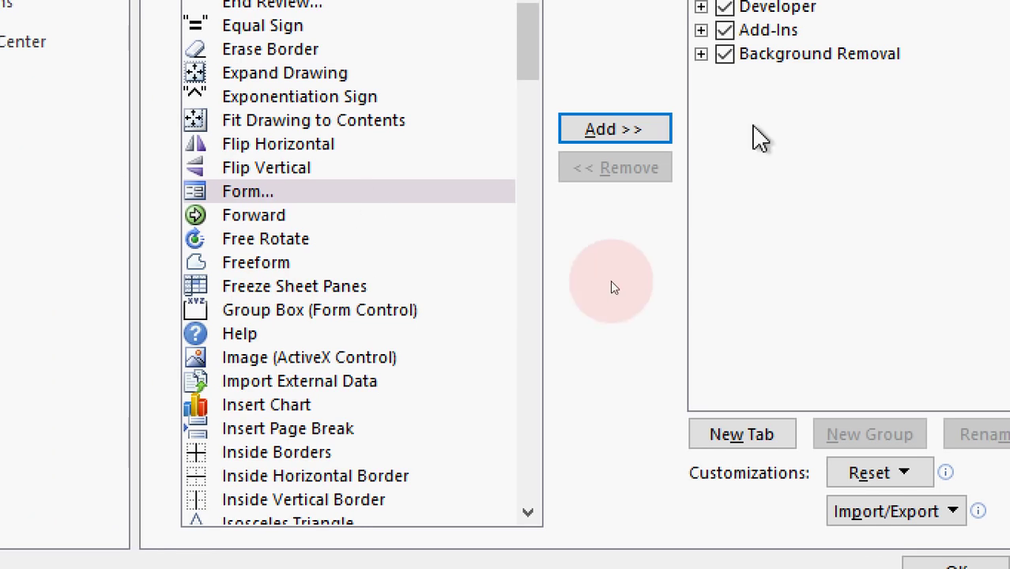
Create a new custom tab and group, add Form, and rename the group 'Data Entry' with an icon
click(743, 435)
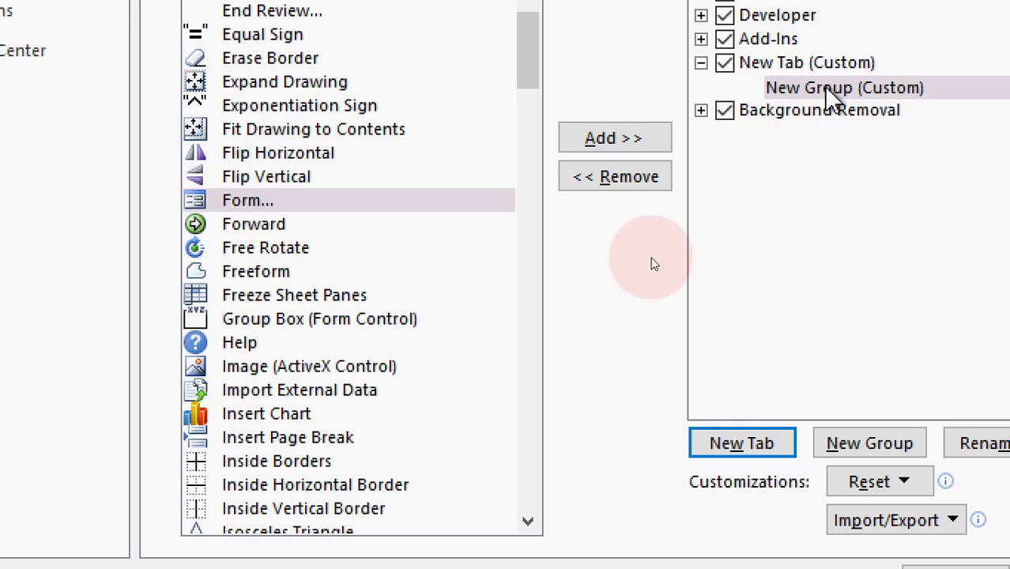
click(605, 141)
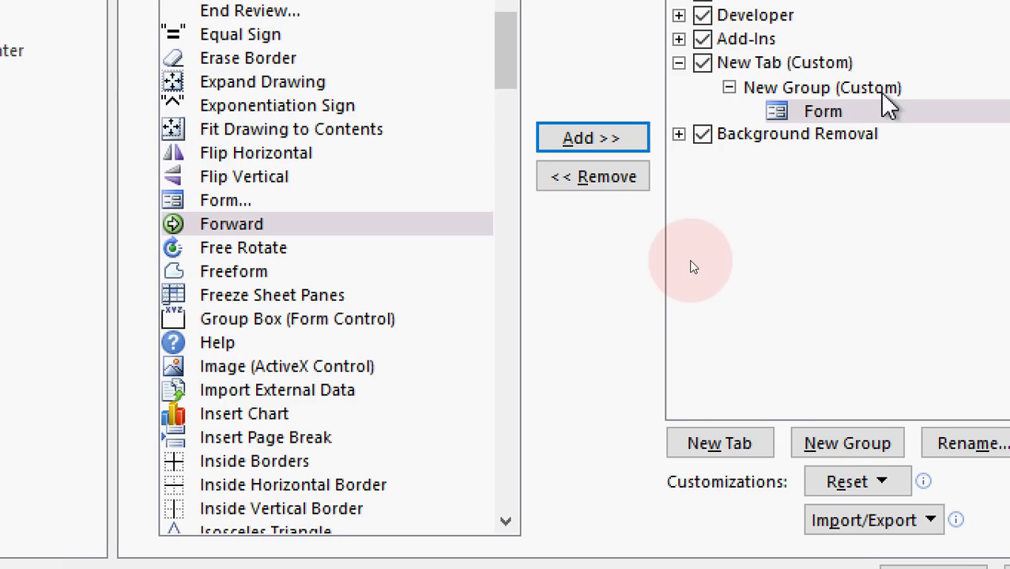
click(818, 88)
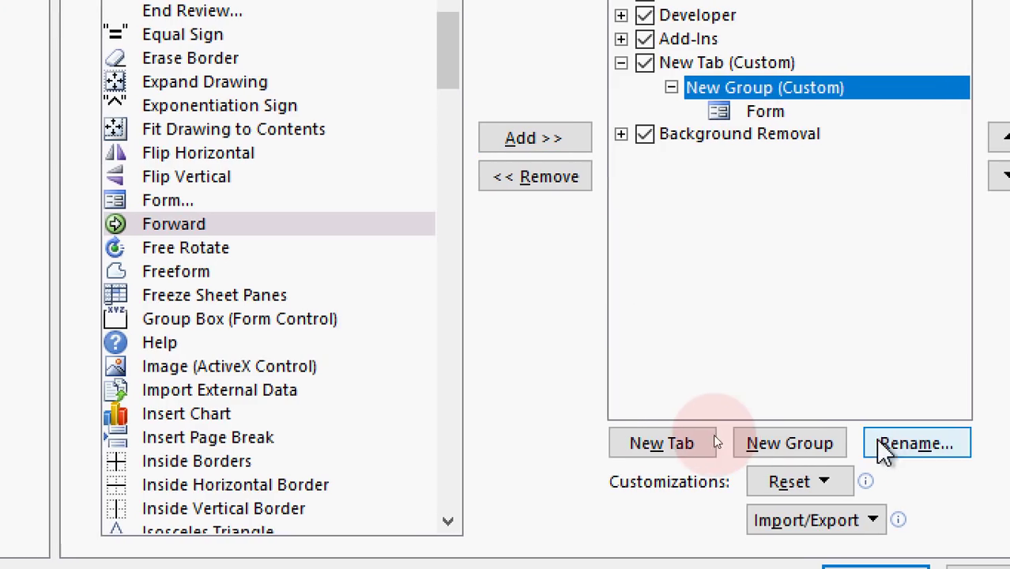
click(882, 442)
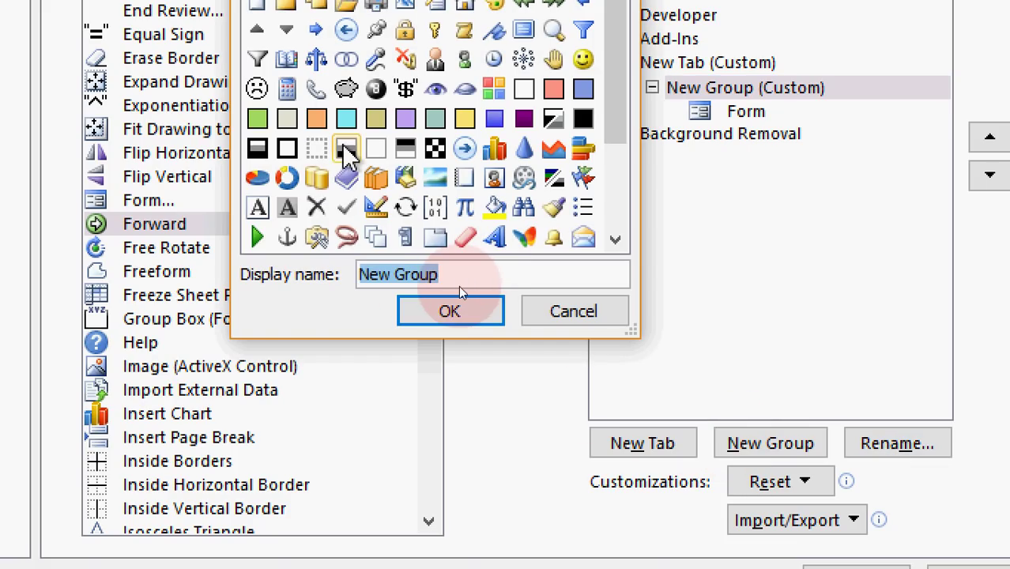
click(375, 148)
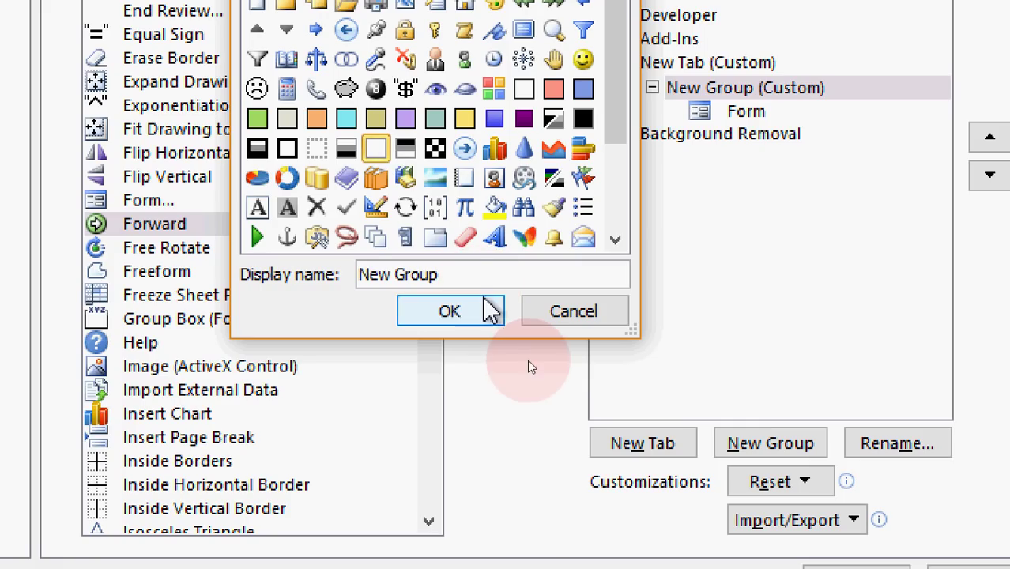
double_click(475, 274)
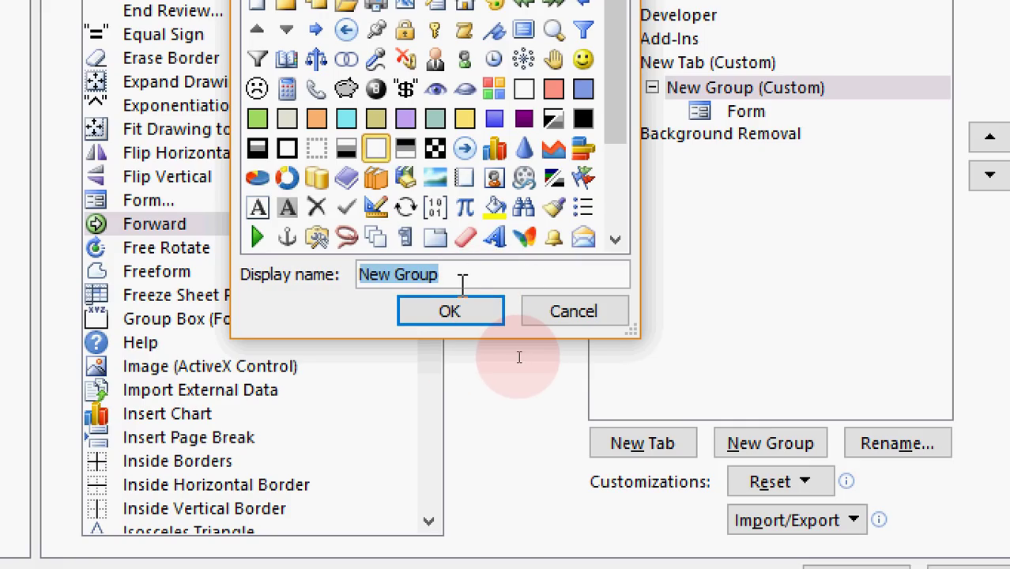
text(Data )
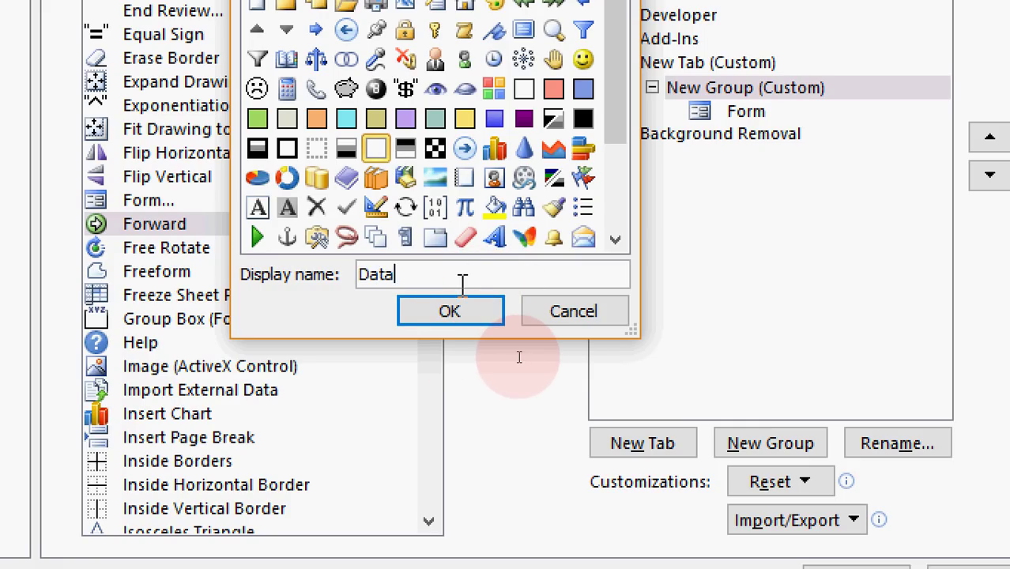
text(Entru)
key(BackSpace)
text(y)
key(Return)
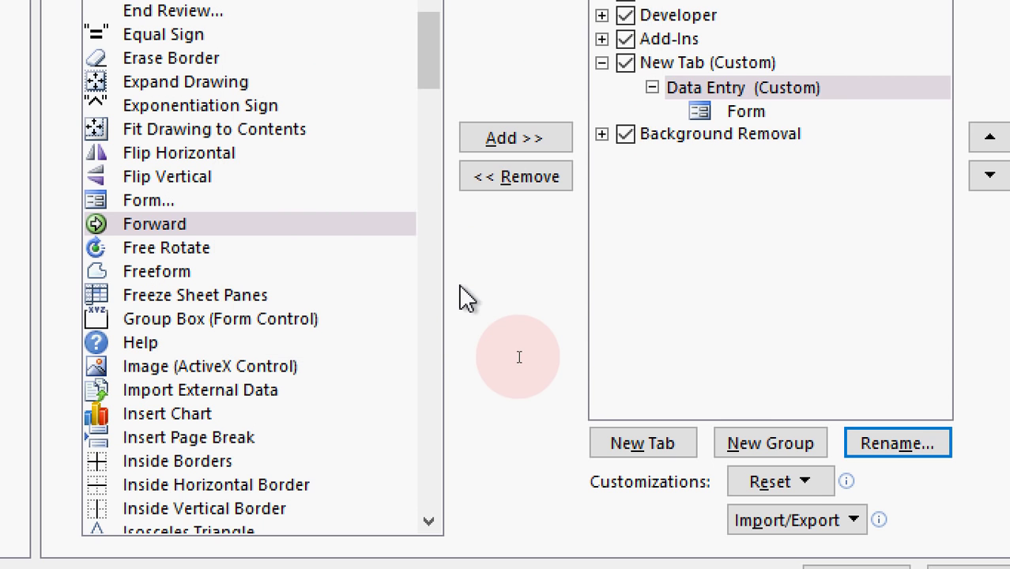
Append 'Form' to the Data Entry group's name to make it 'Data Entry Form'
click(745, 90)
click(827, 342)
click(404, 174)
text(Form)
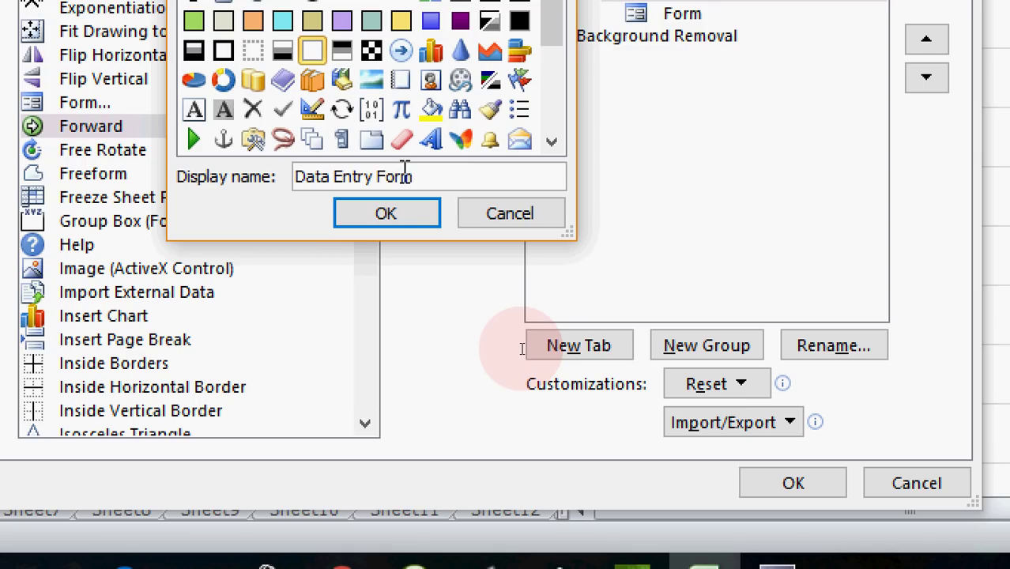
click(402, 216)
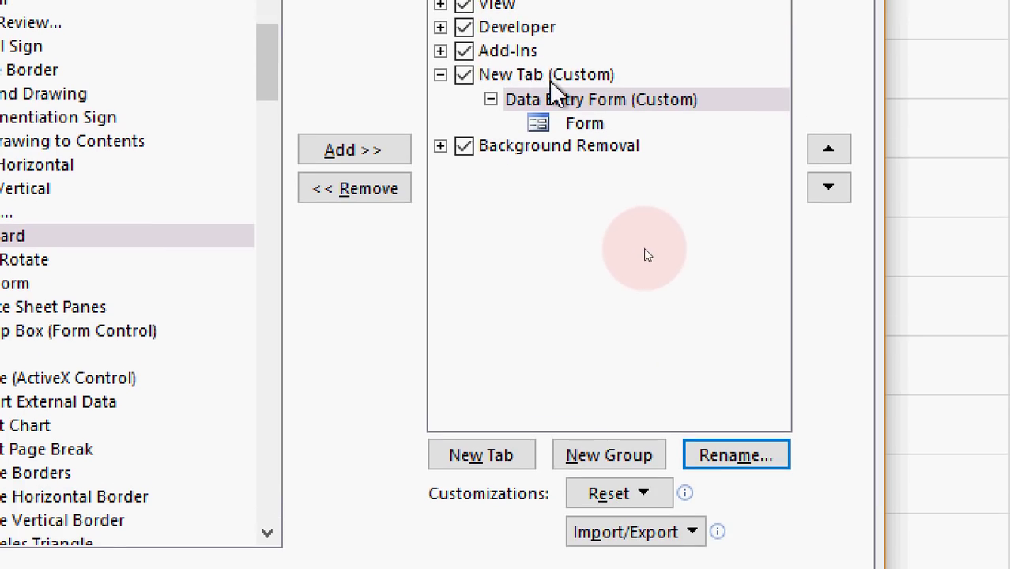
Rename New Tab (Custom) to 'Form' and confirm Excel Options with OK
click(534, 35)
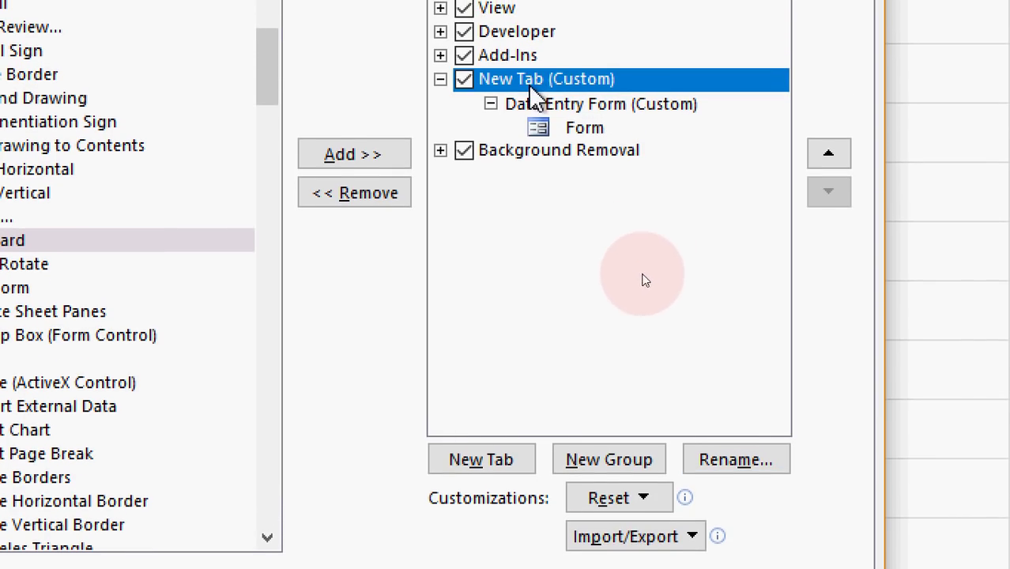
click(733, 459)
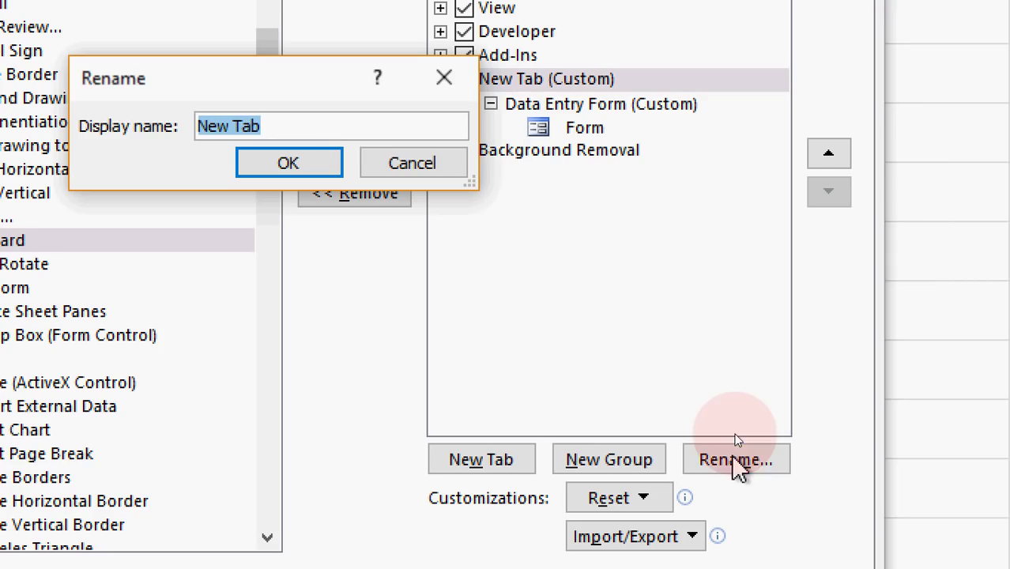
text(For)
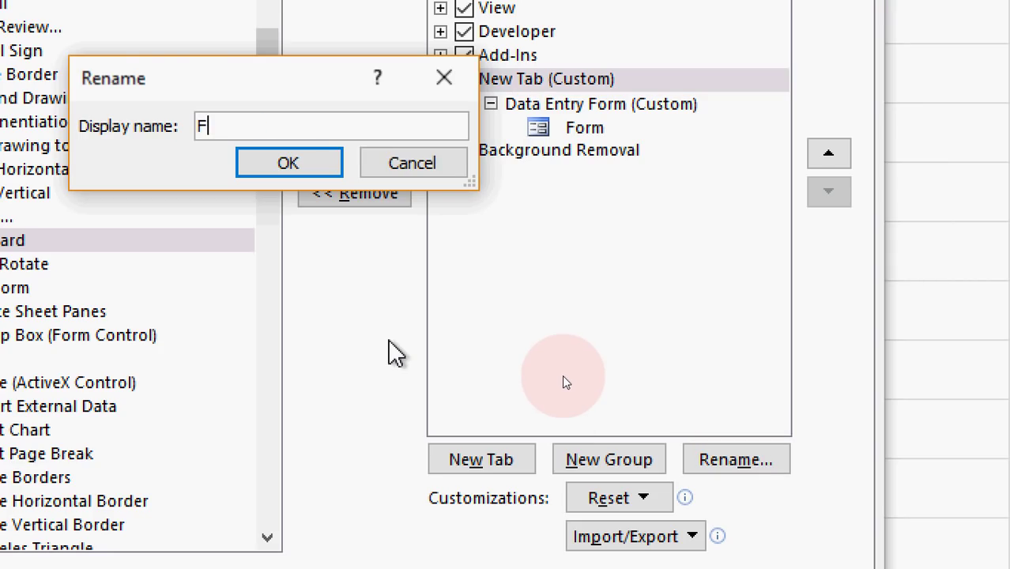
text(m)
click(309, 164)
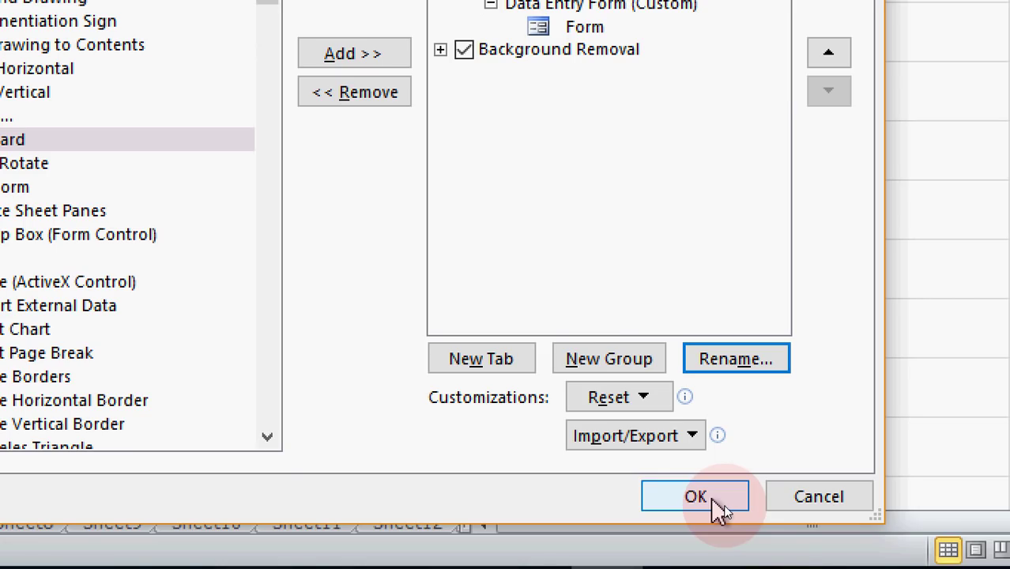
click(712, 499)
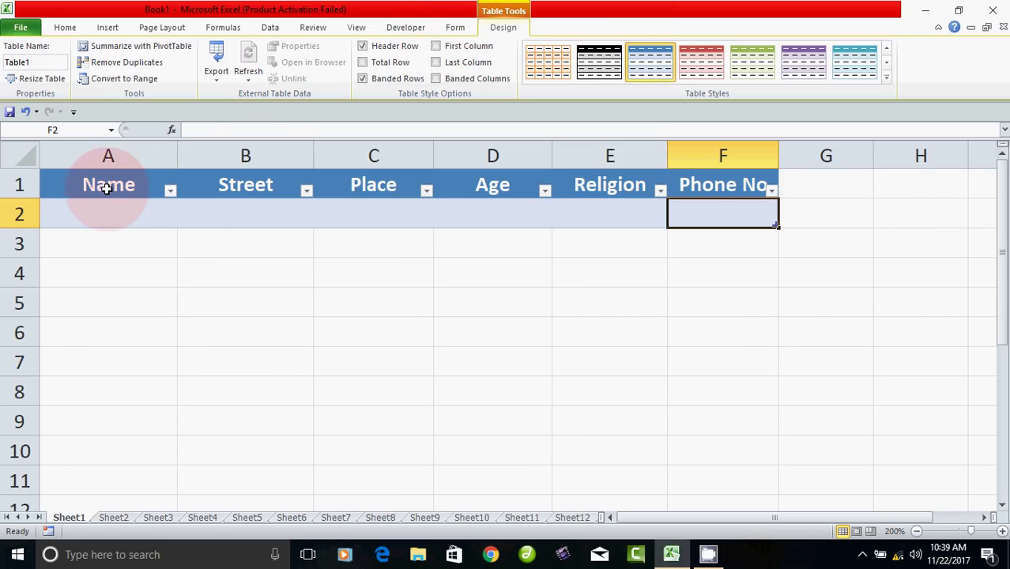
Select the table range A1:F2 and show the custom Form tab with its Data Entry Form group
drag(62, 181, 711, 219)
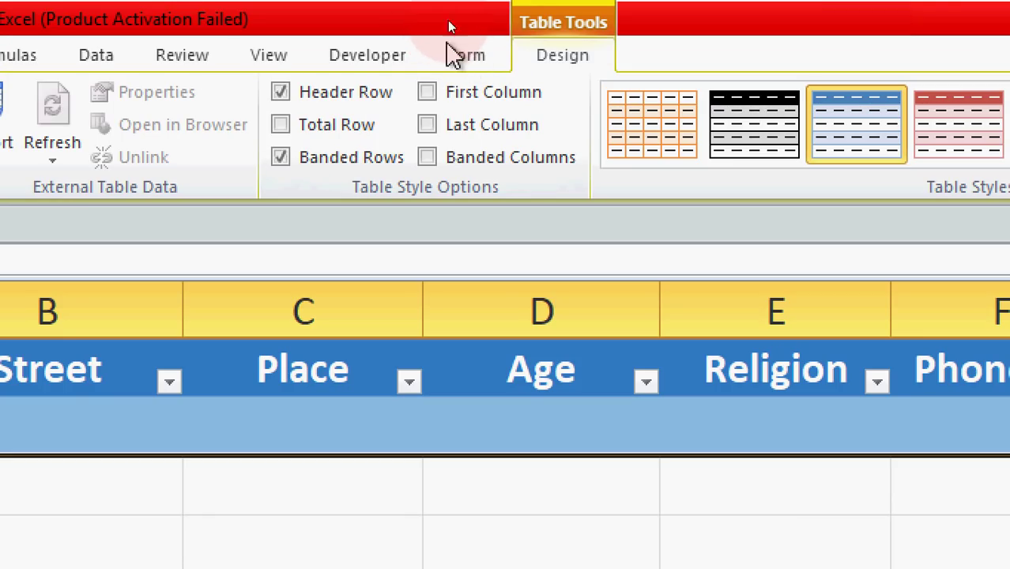
click(473, 61)
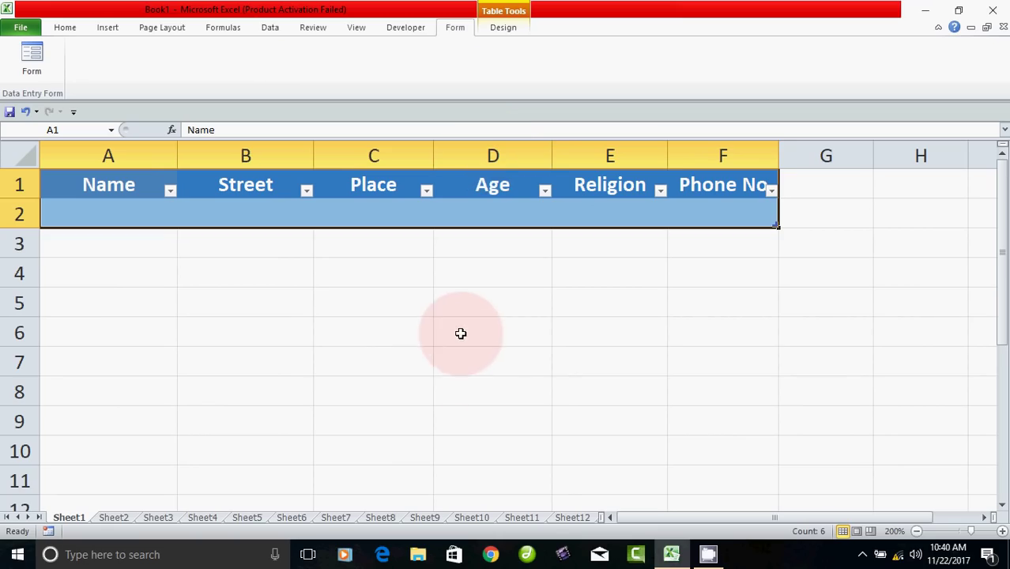
scroll(619, 398, down, 3)
scroll(620, 397, up, 3)
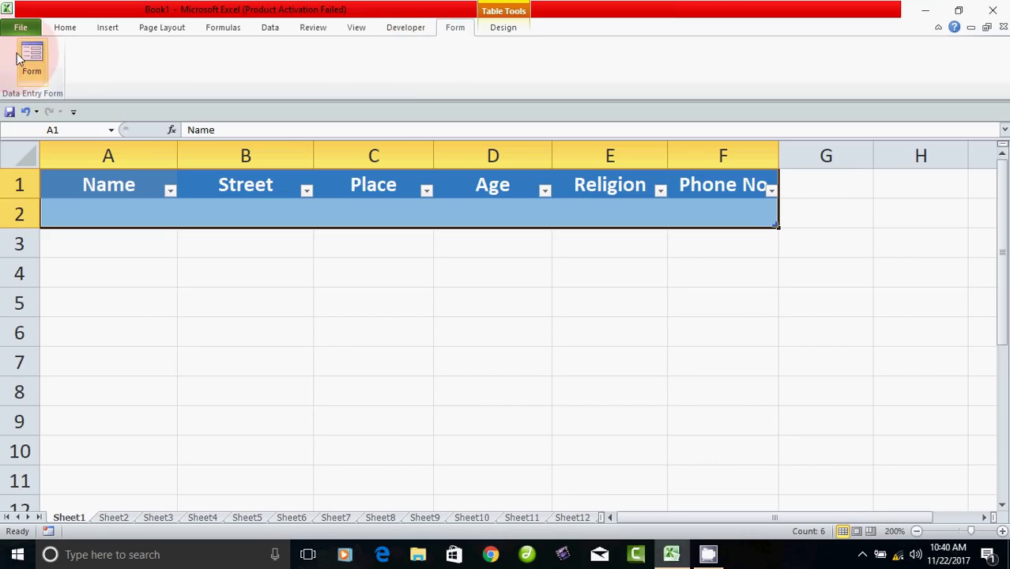
Open the data entry form for the table and move it below the table
click(457, 28)
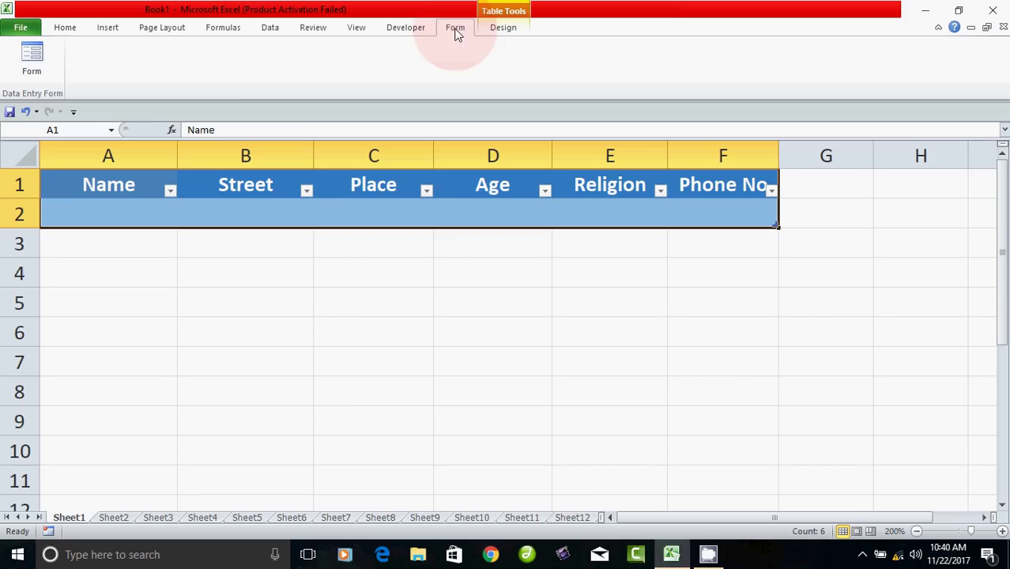
click(32, 68)
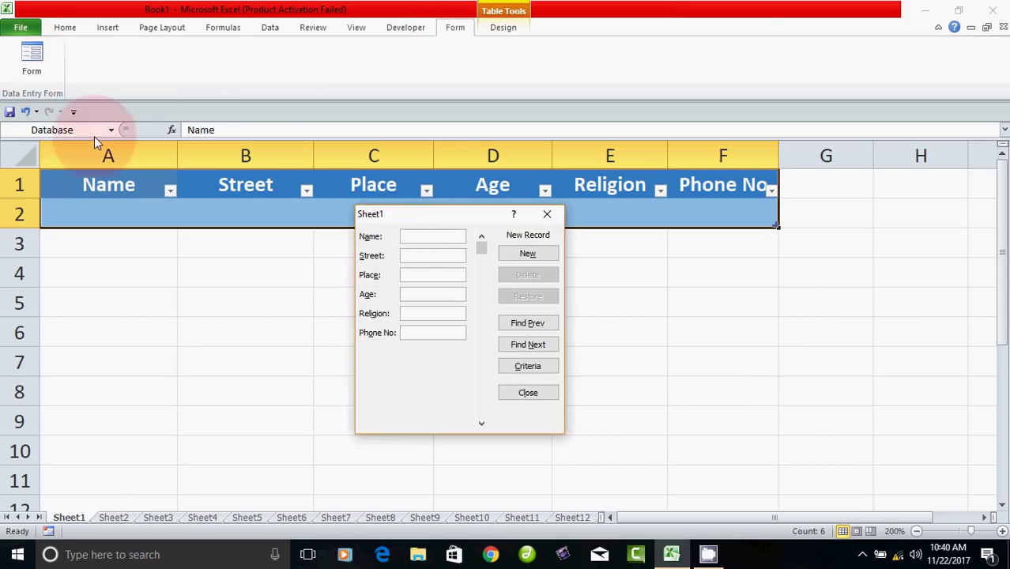
drag(413, 219, 461, 277)
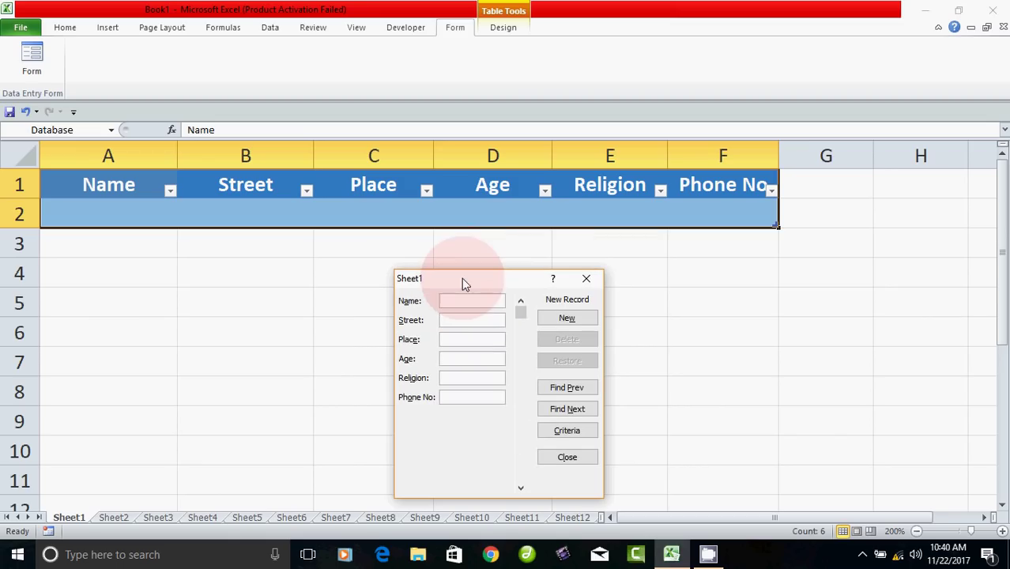
click(476, 320)
click(478, 340)
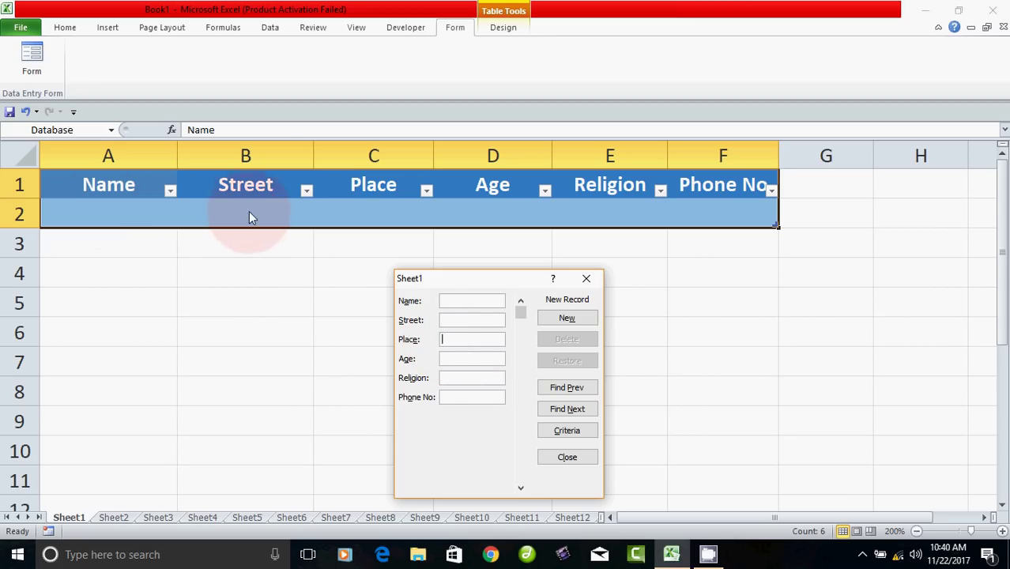
click(465, 300)
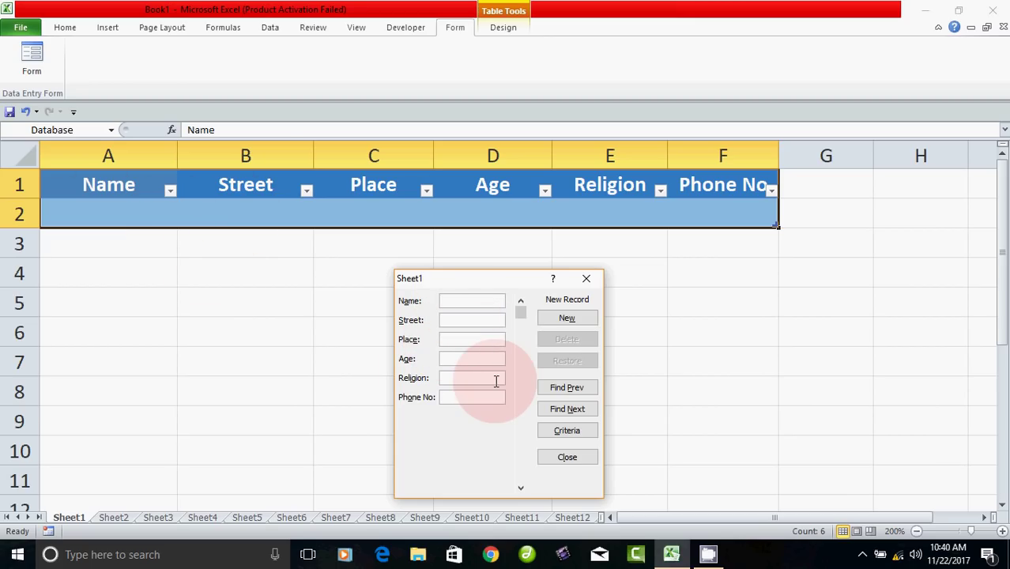
text(Raju)
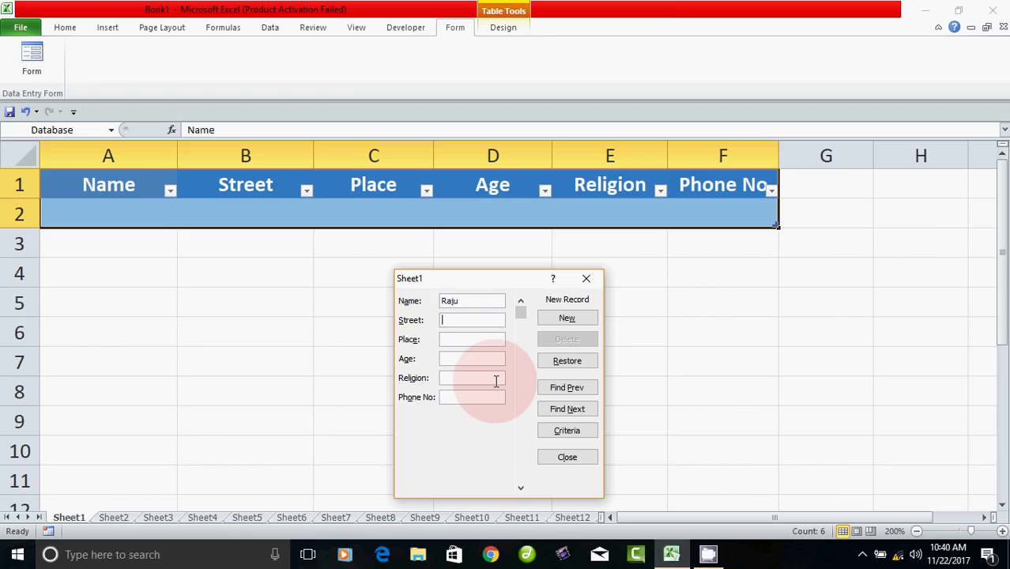
text(Main)
text( r)
text(R)
text(oad)
key(Tab)
text(Ned)
text(ungula)
text(m)
text(47)
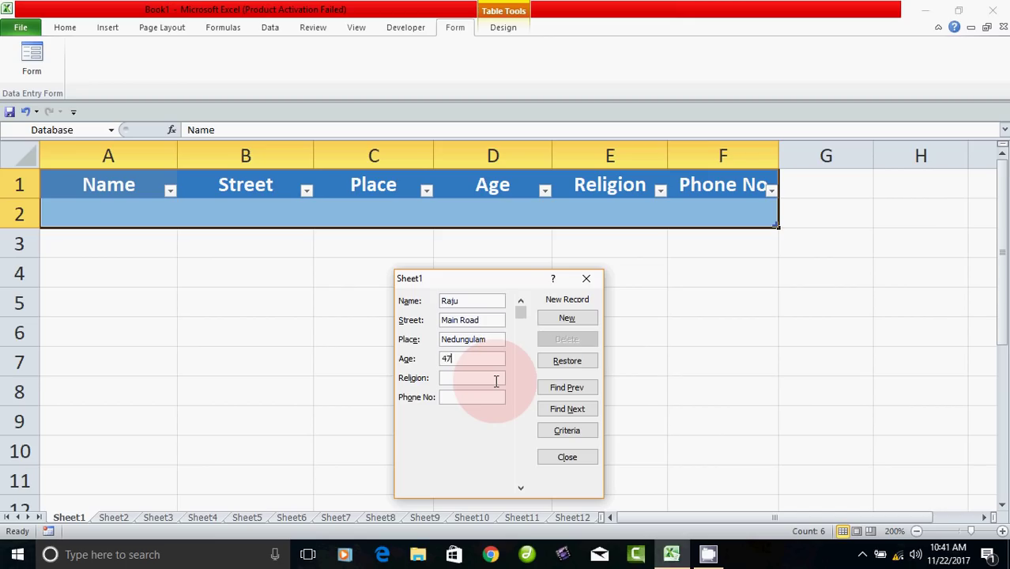
text(Hindu)
text(834654375)
key(Return)
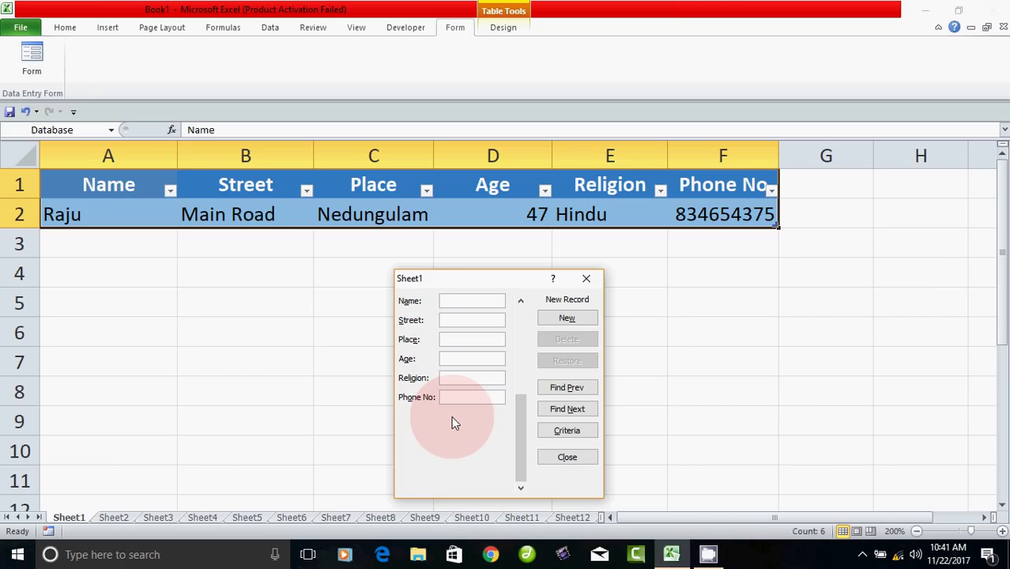
Add the second record as row 3: Kovil street, pavai, age 45, Hindu, fixing the religion typo
text(Latha)
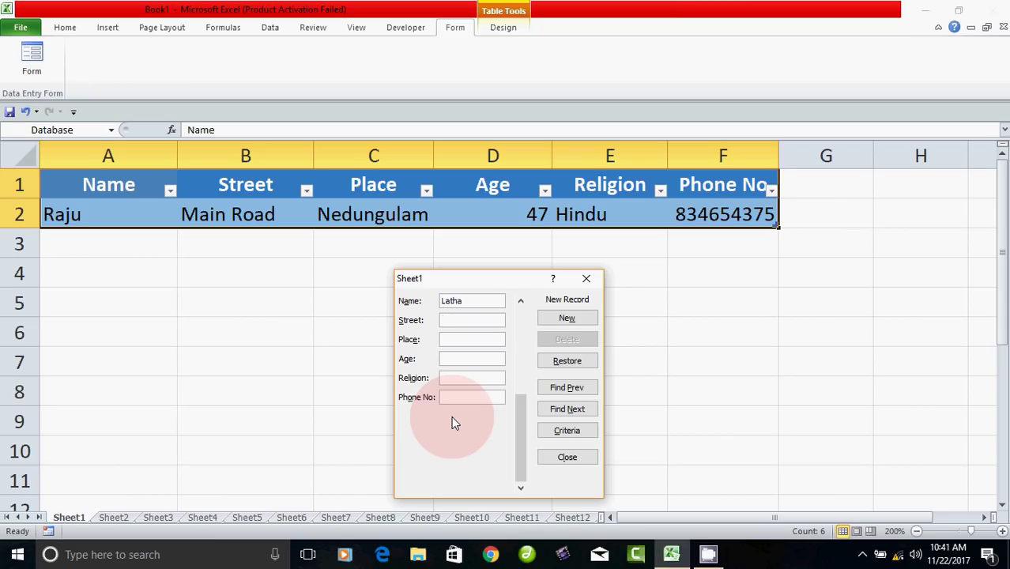
text(Kovil streetpavai45hind)
key(BackSpace)
key(BackSpace)
key(BackSpace)
key(BackSpace)
key(BackSpace)
text(Hindu)
text(7687687)
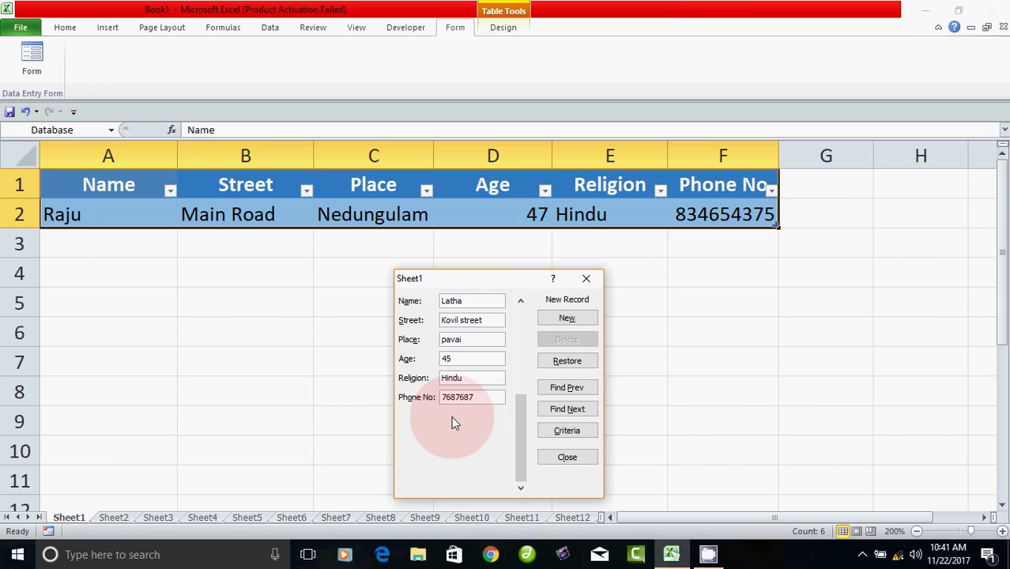
key(Return)
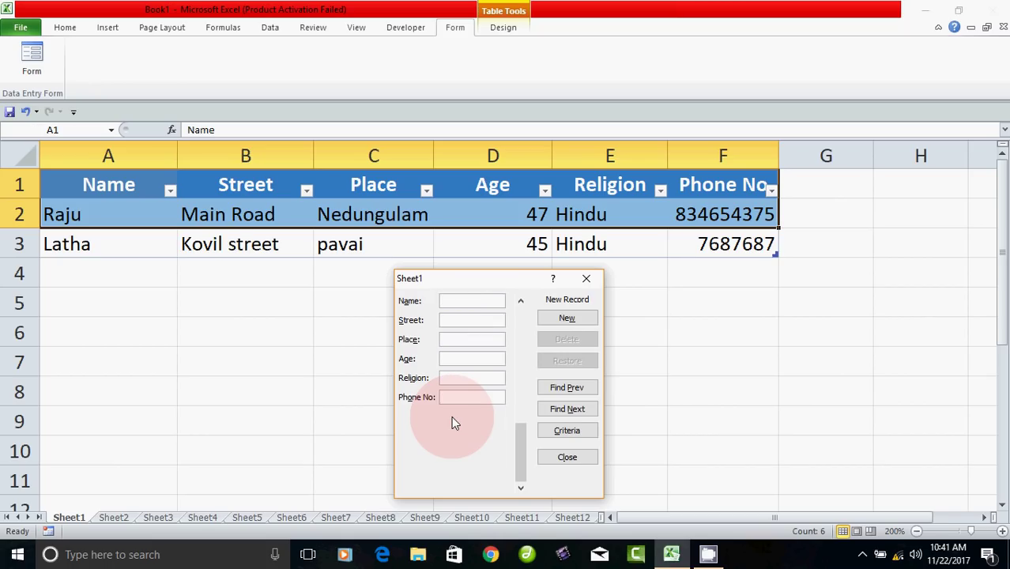
Add the third record as row 4: main road, peralam, age 56, hindu, with a phone number
text(K)
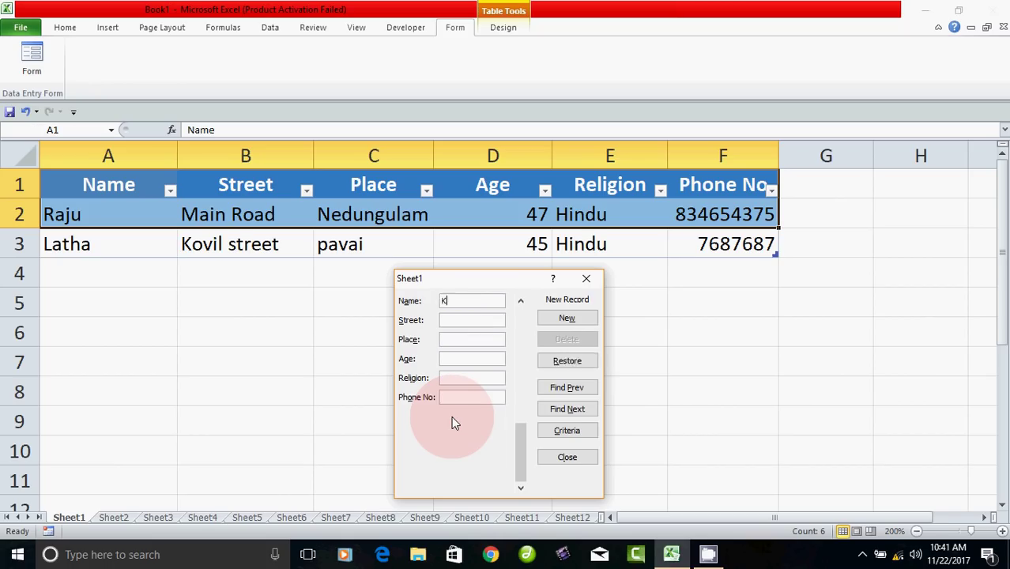
text(umar)
key(Tab)
text(main road)
key(Tab)
text(peralam)
key(Tab)
text(56)
key(Tab)
text(hin)
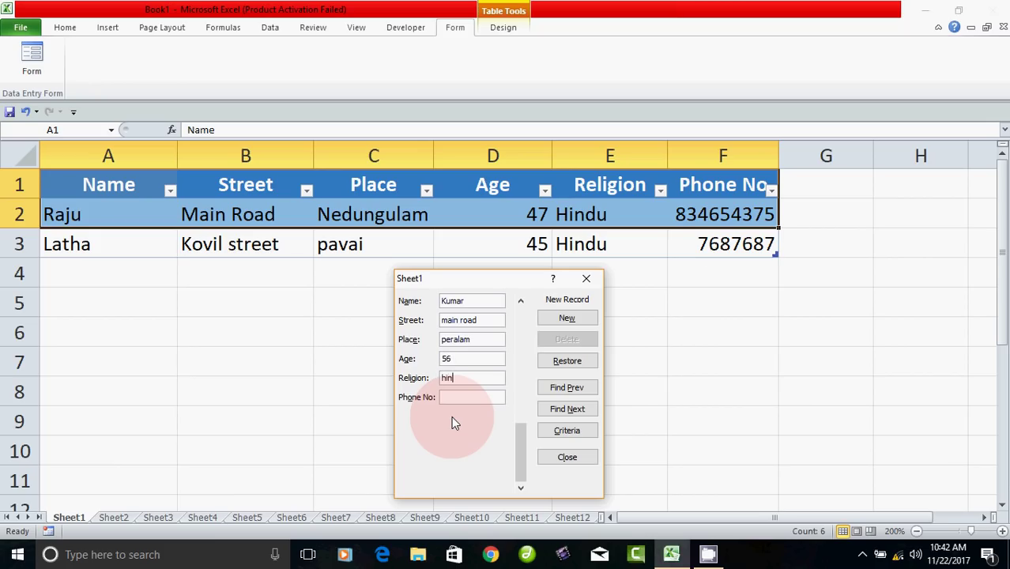
text(du983474958)
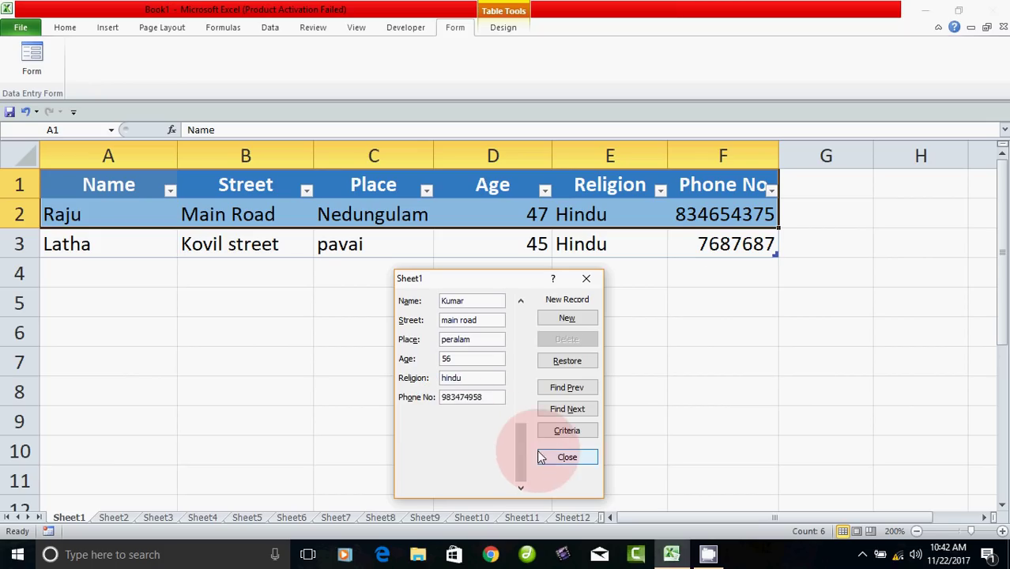
key(Return)
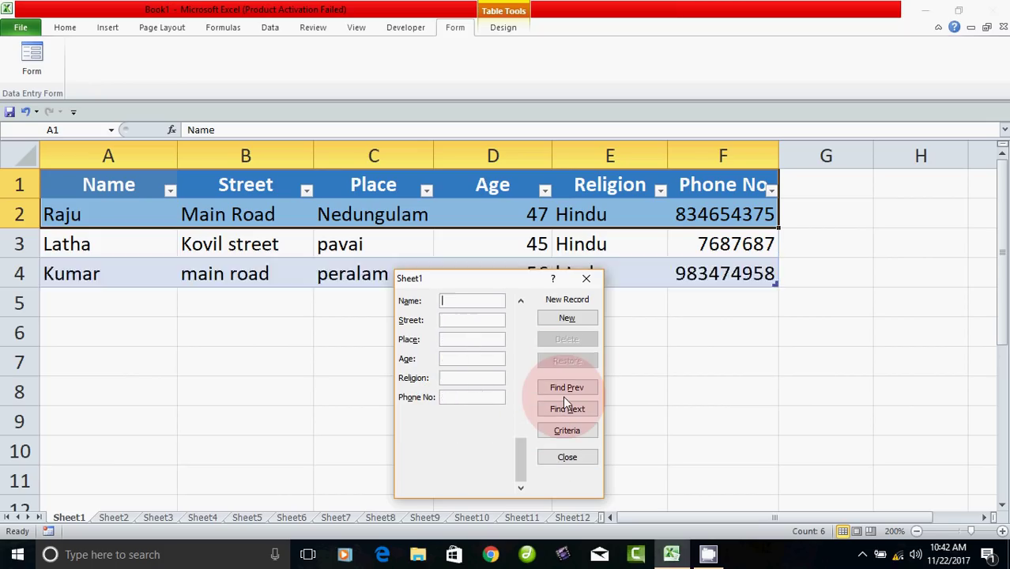
Add a record as row 5: main road, kollumangudi, age 45, hindu, with a phone number
drag(490, 278, 549, 355)
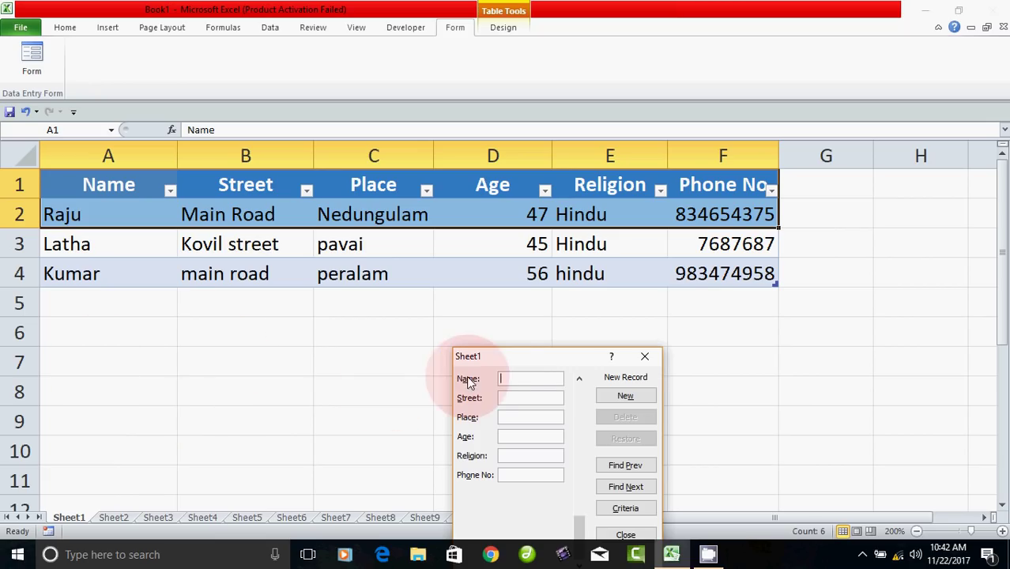
drag(497, 368, 525, 302)
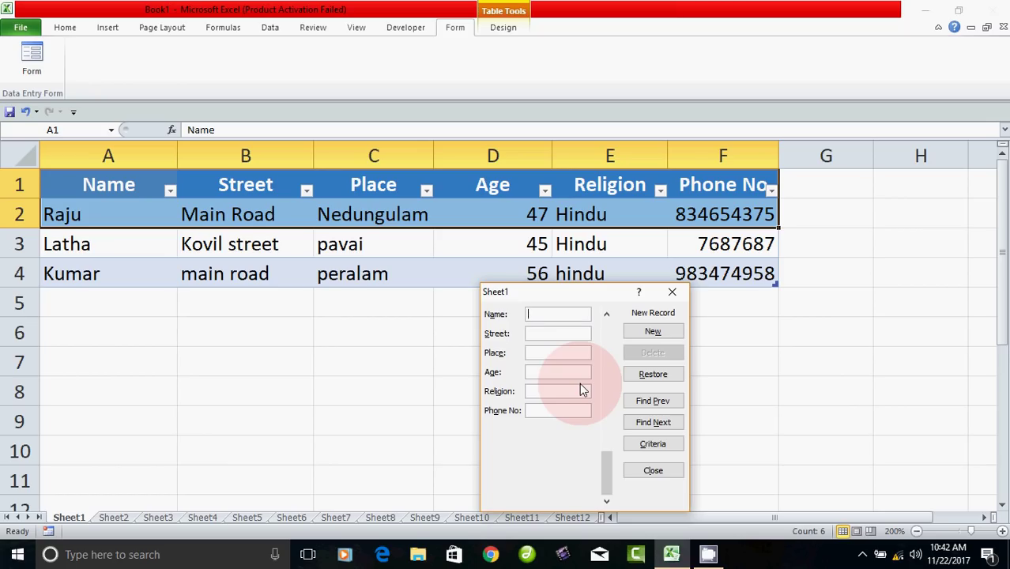
text(Ravi)
text(main road)
key(Tab)
text(kollumangudi)
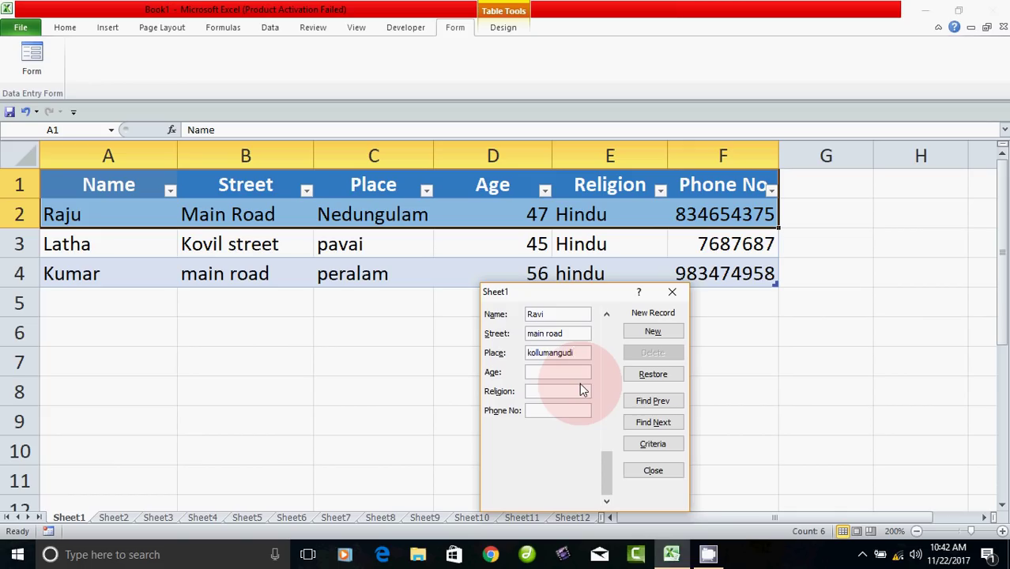
text(45)
text(hindu)
key(Tab)
text(87687678)
key(Return)
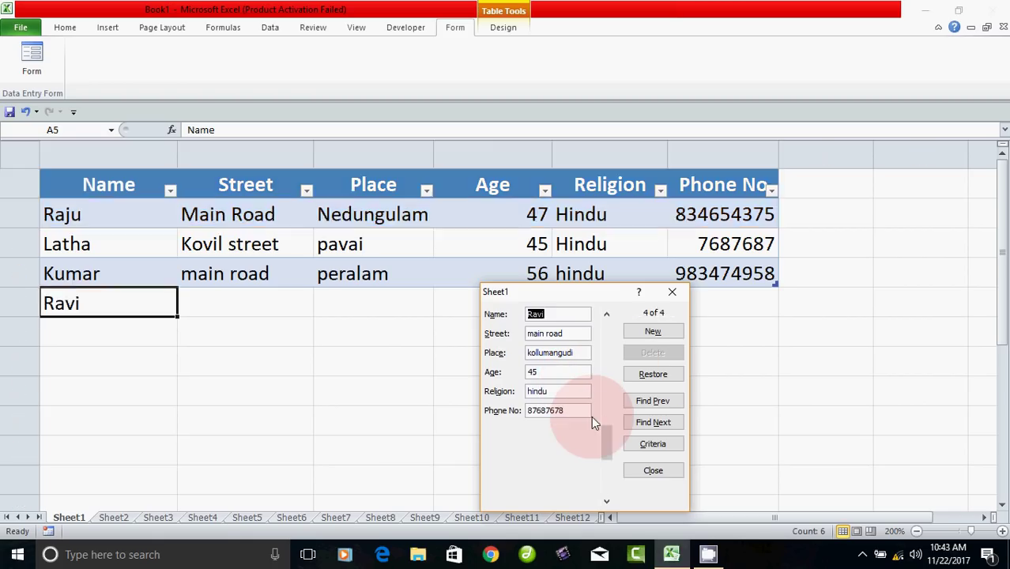
text(Mohamed)
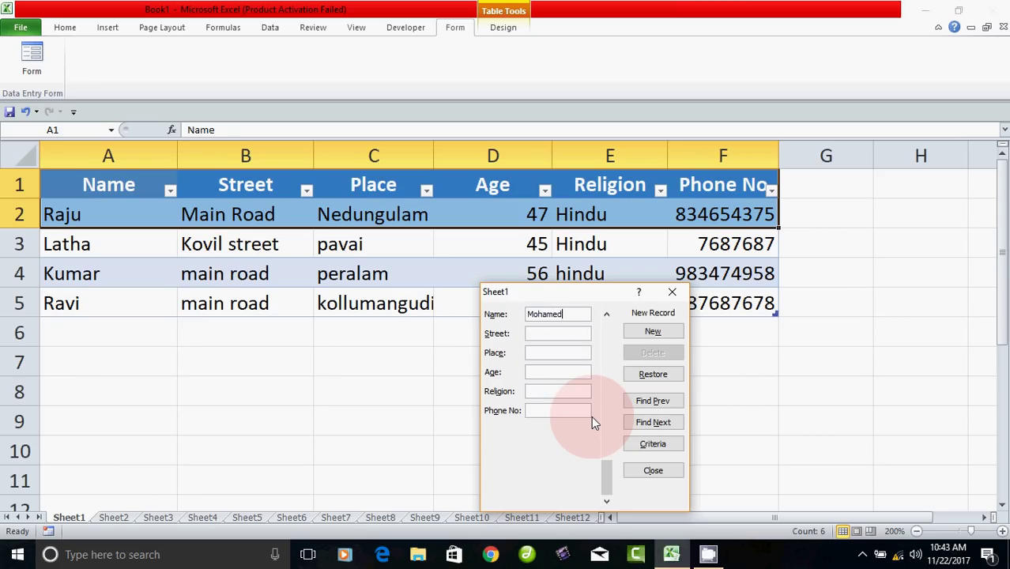
key(Tab)
text(Mosque)
text( street)
text(nannilam)
text(45)
text(muslim)
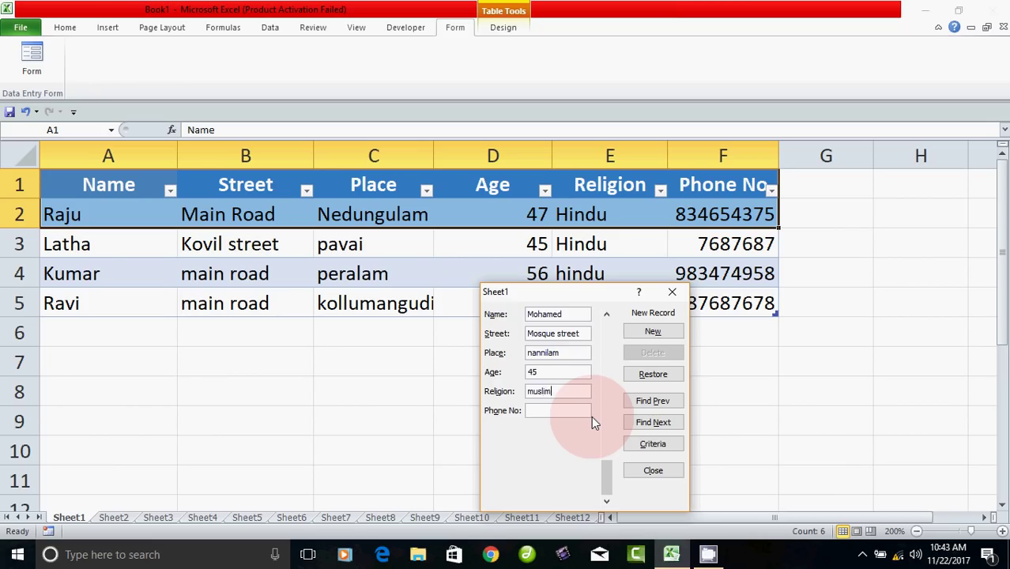
text(938743984)
key(Return)
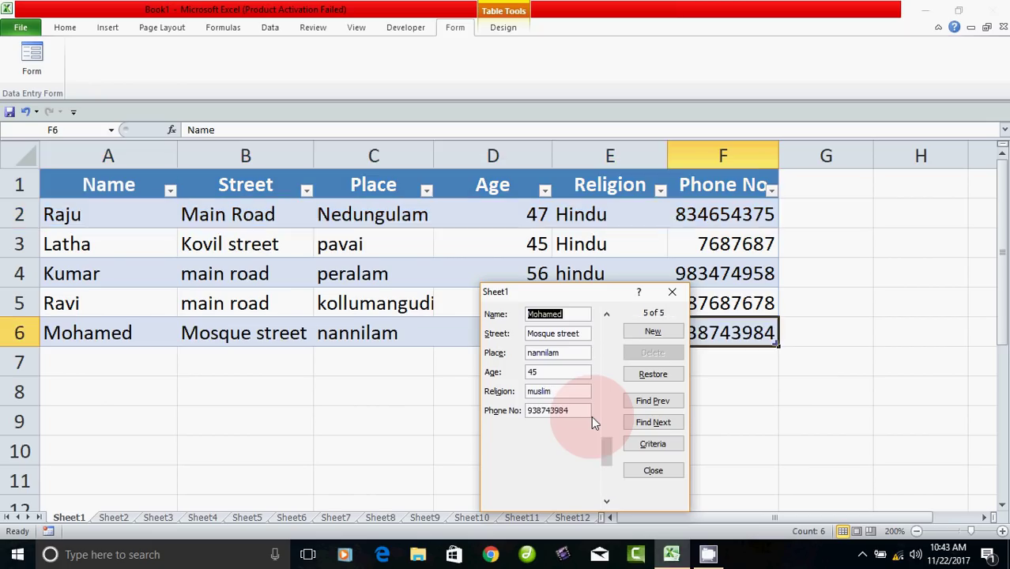
Browse the records backward from record 5 of 5 to the first record
drag(589, 292, 917, 141)
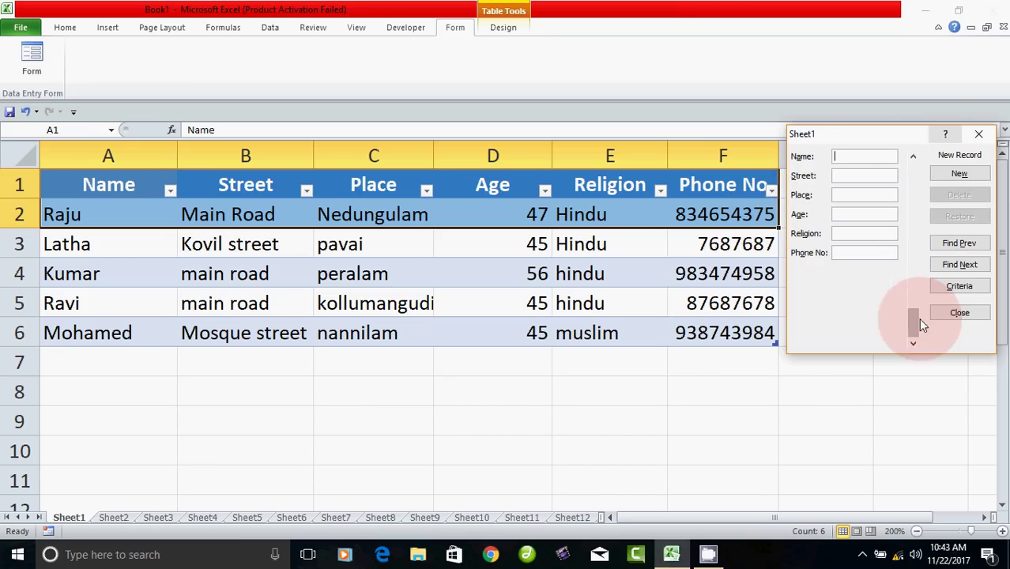
click(961, 245)
click(960, 245)
click(960, 247)
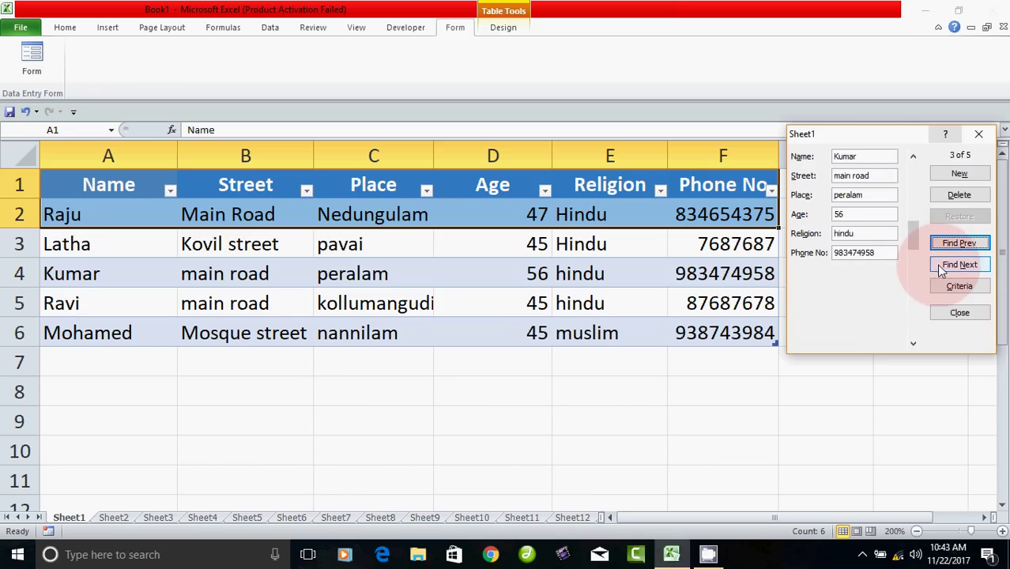
click(958, 244)
click(956, 245)
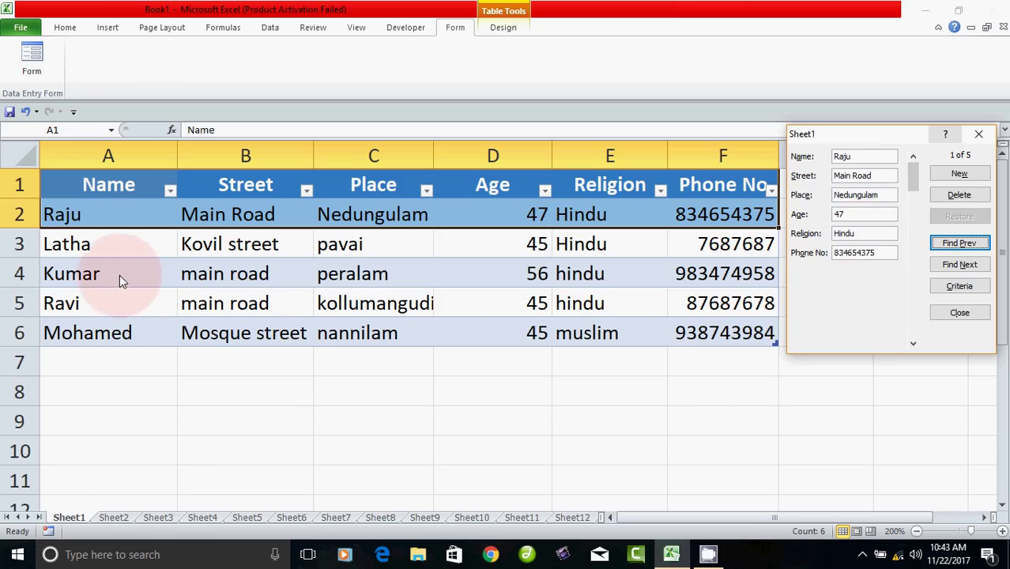
Step forward to the peralam record aged 56 and delete it, confirming the deletion
click(961, 265)
click(962, 266)
click(959, 194)
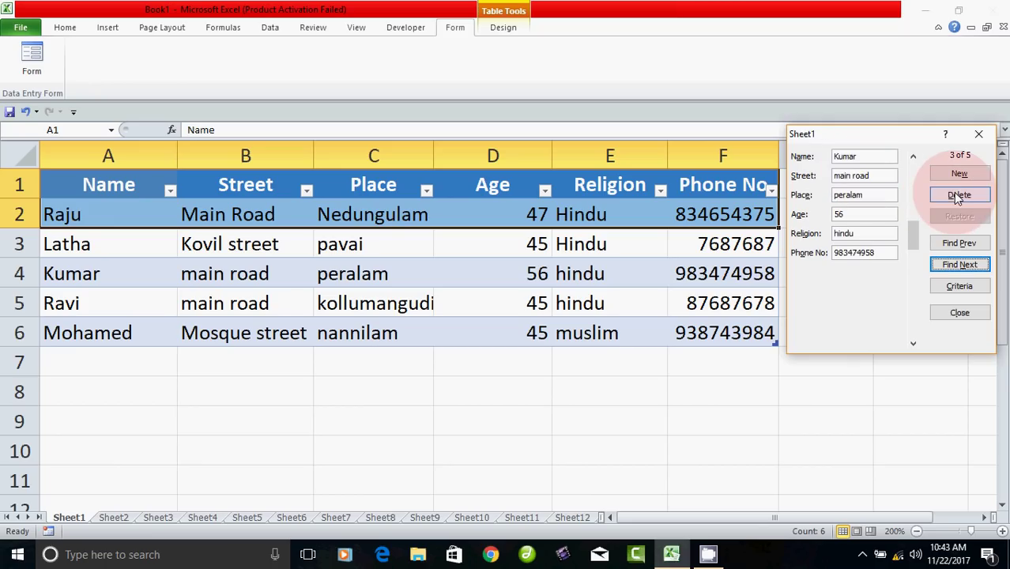
click(482, 314)
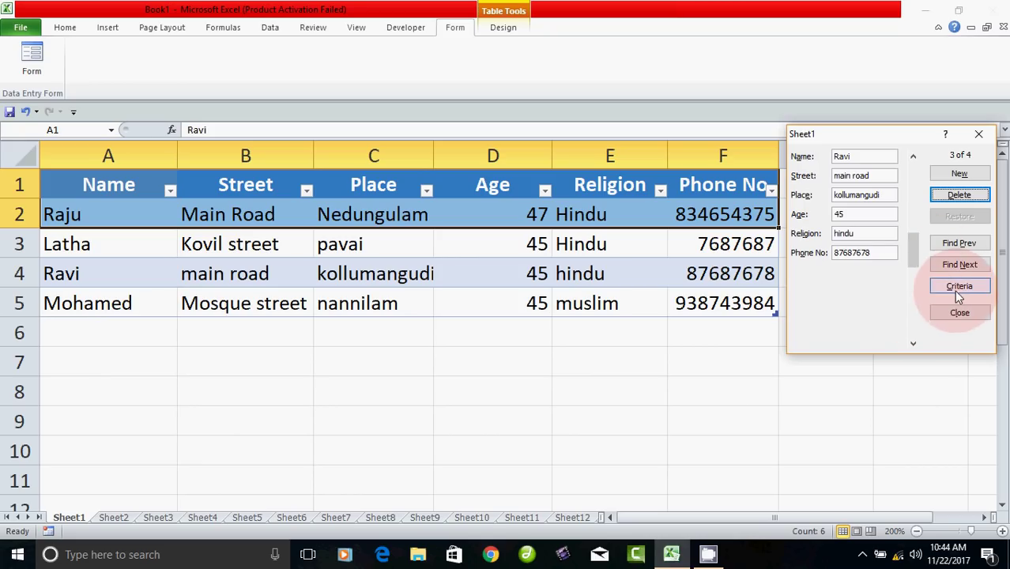
Enter a search criterion of Age 45 in the data form
click(959, 288)
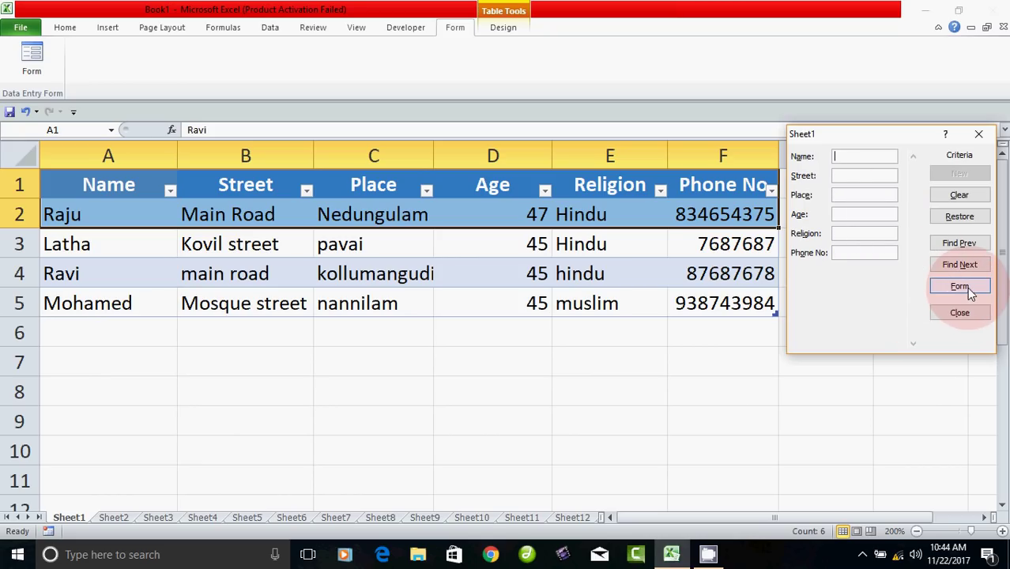
click(857, 158)
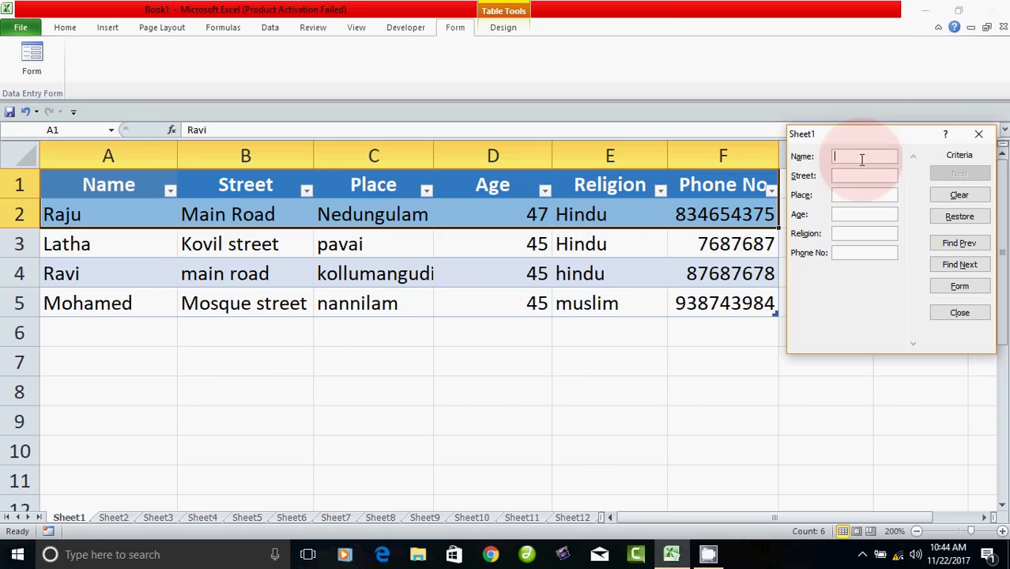
click(851, 213)
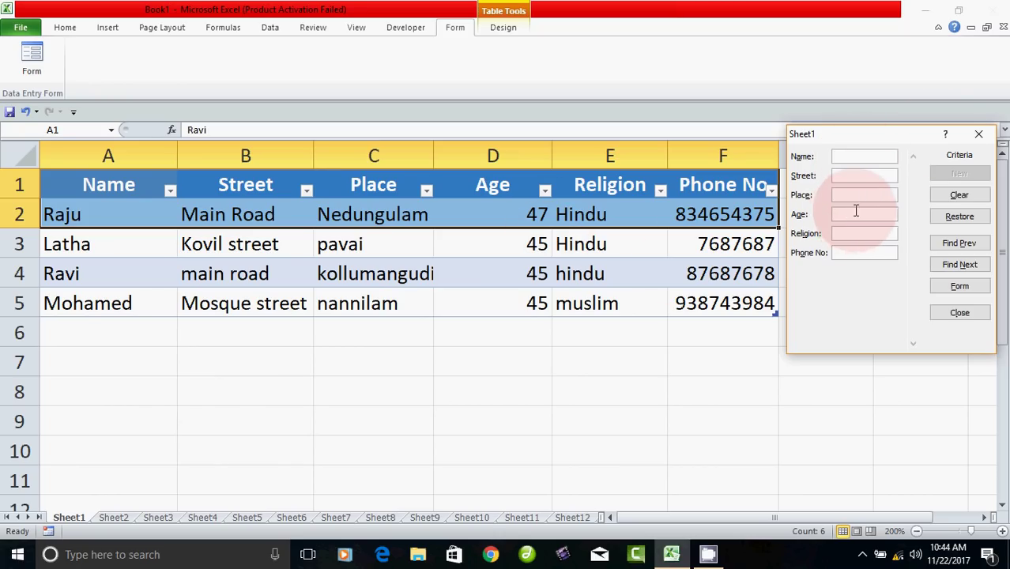
text(45)
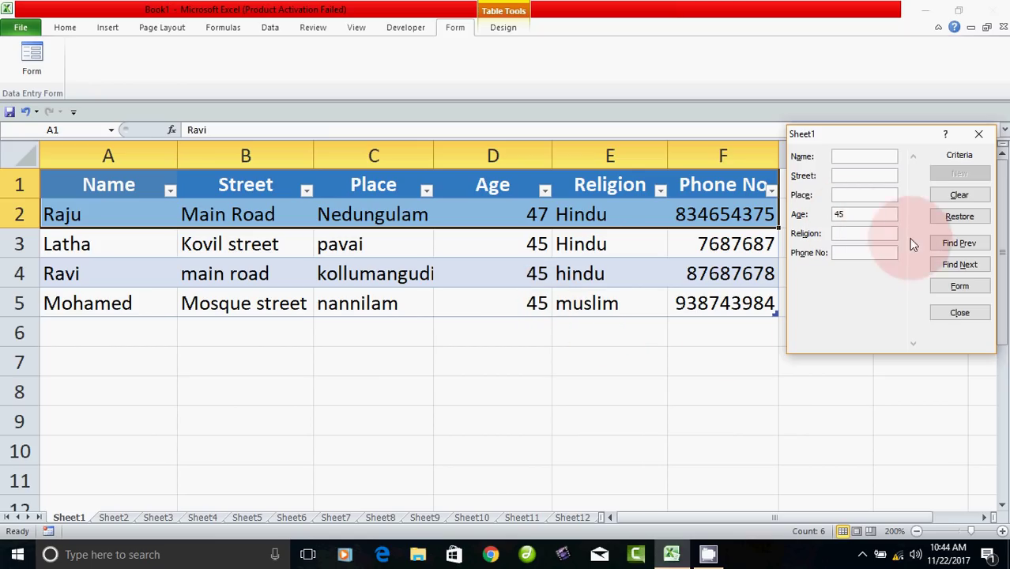
Step through the records matching Age 45, then return to the criteria view
click(961, 244)
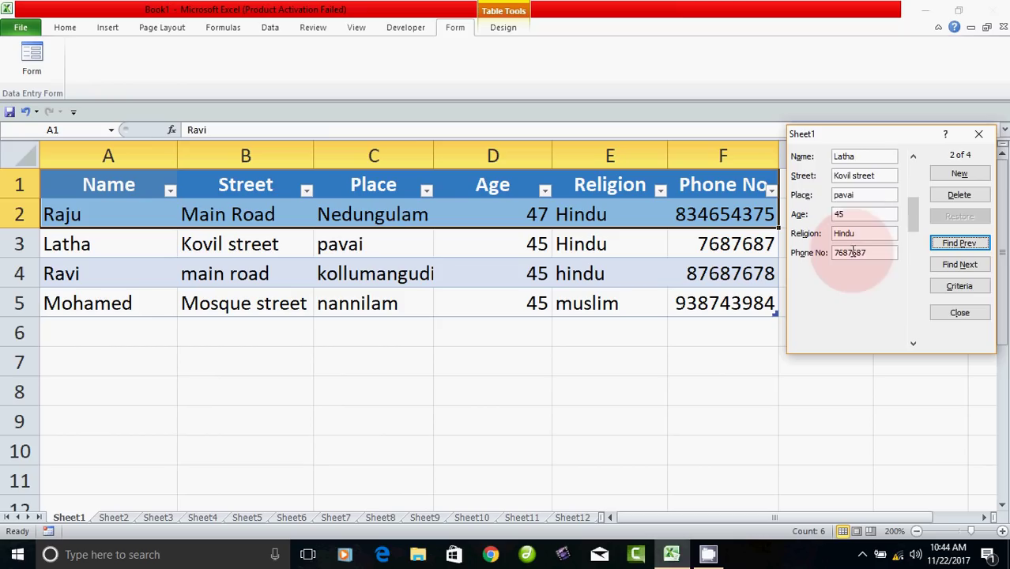
click(961, 245)
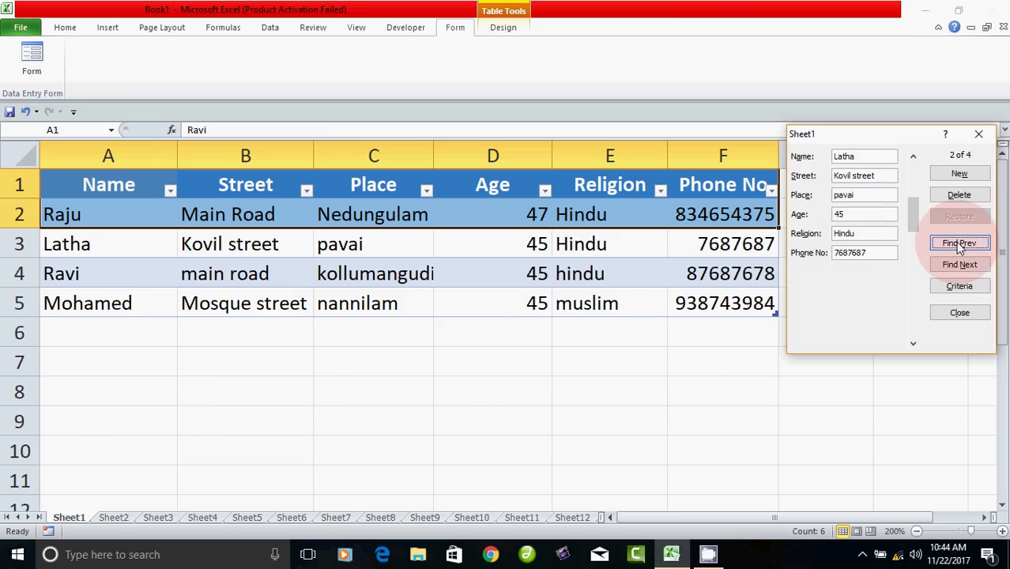
click(955, 267)
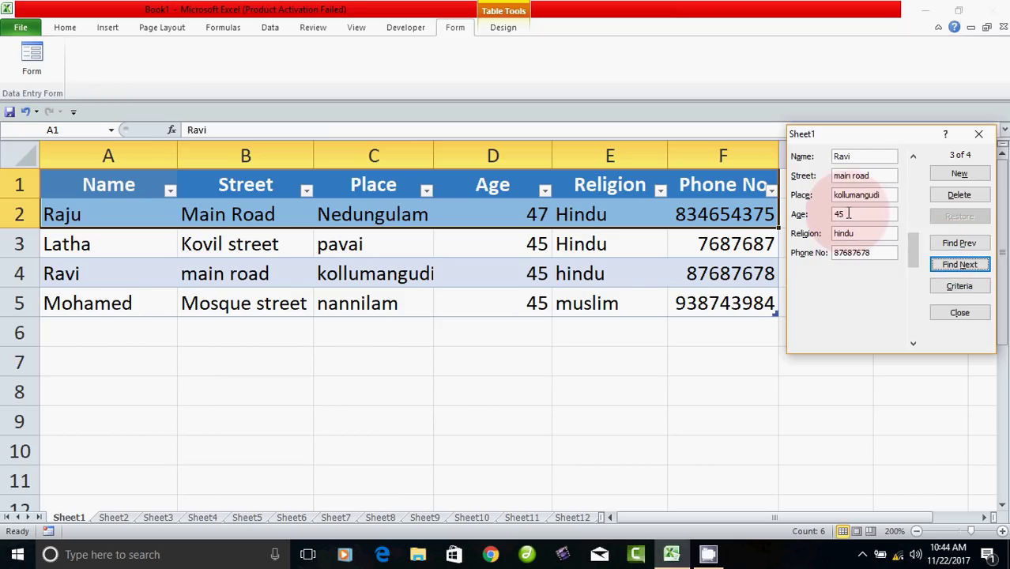
click(953, 266)
click(880, 253)
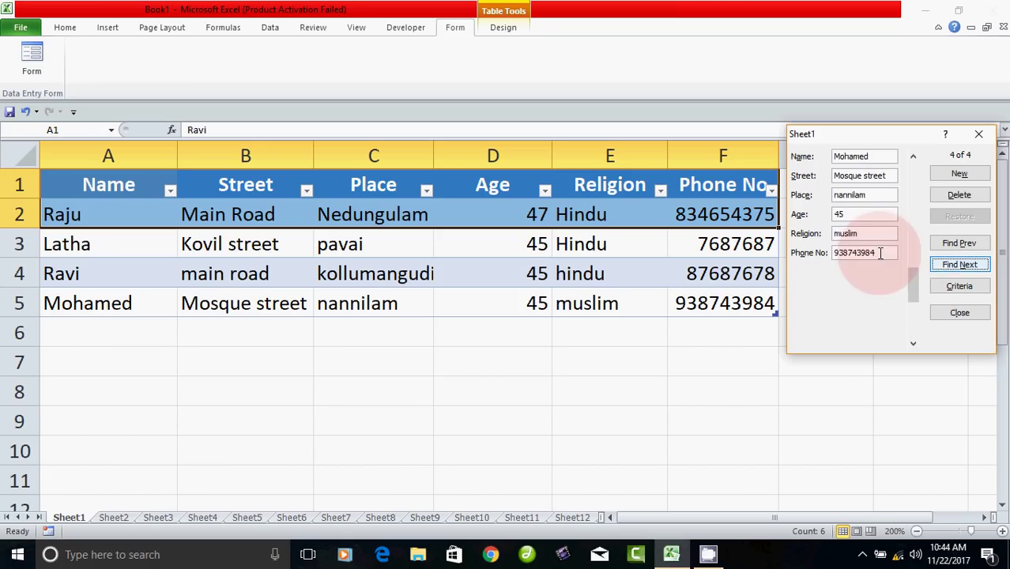
click(841, 215)
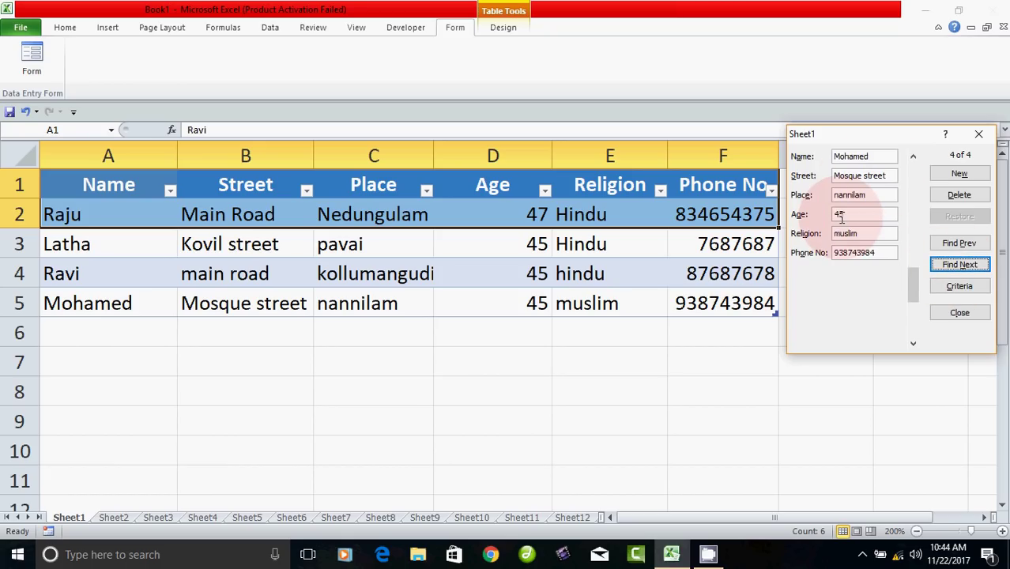
click(960, 285)
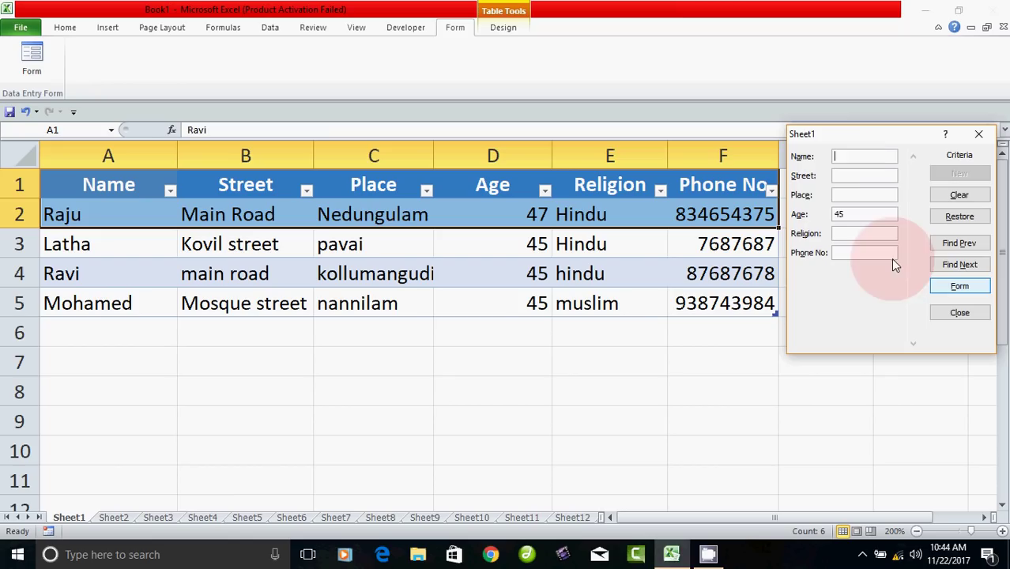
Search for names starting with r with Age cleared, step back to the first match, then close the form
text(r)
drag(864, 214, 830, 215)
key(Delete)
click(848, 156)
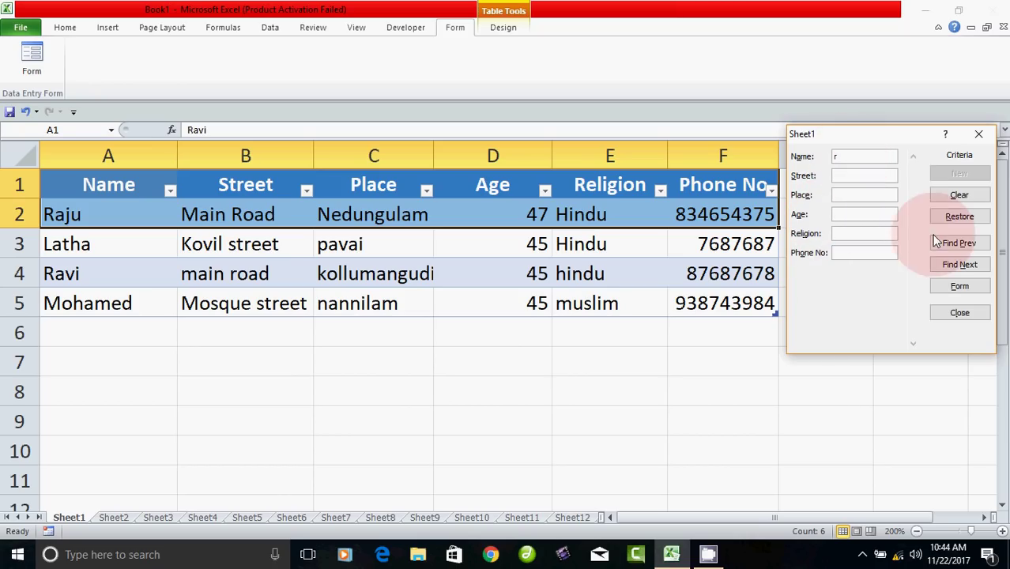
click(951, 264)
click(951, 245)
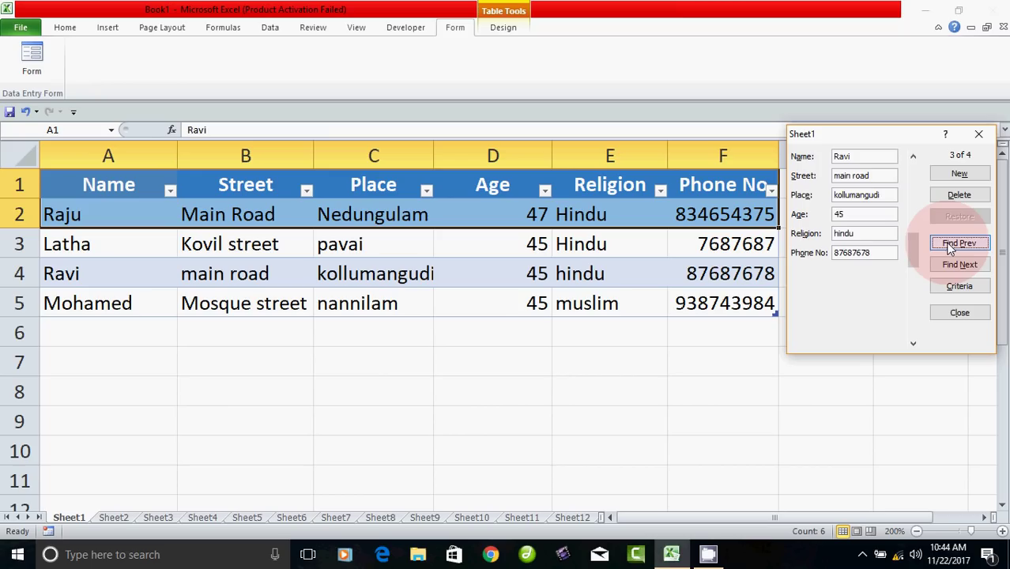
click(951, 245)
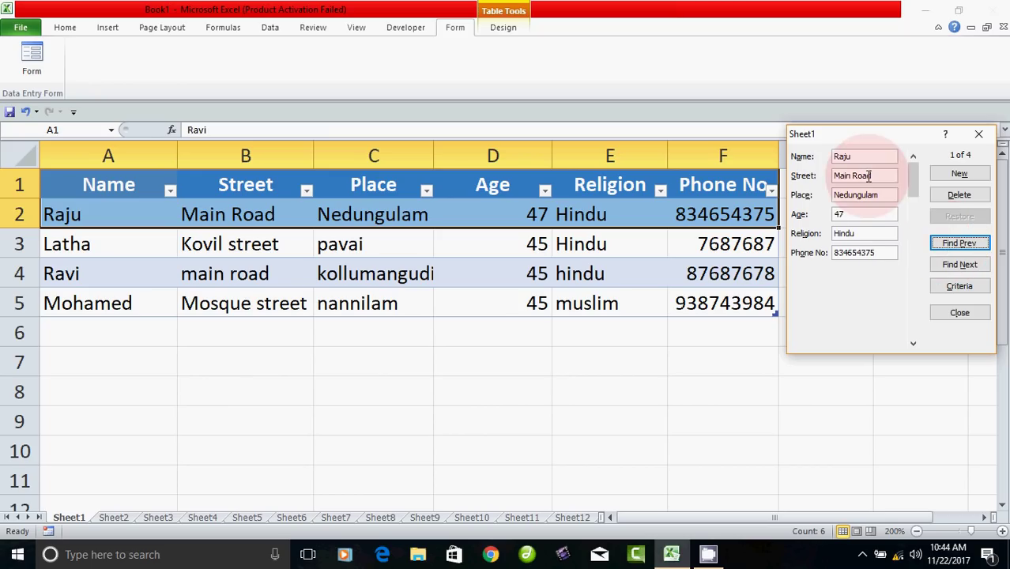
click(951, 313)
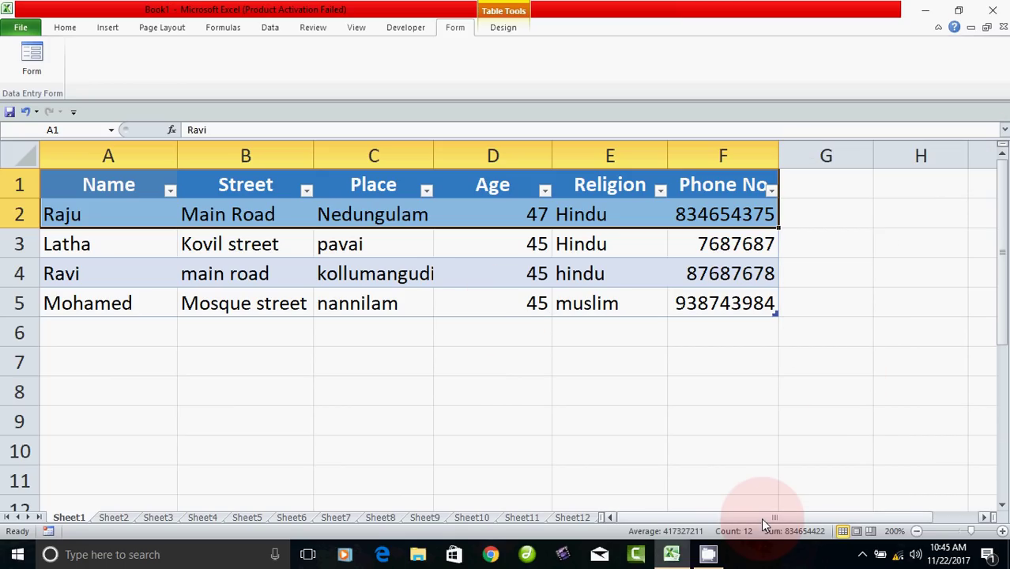